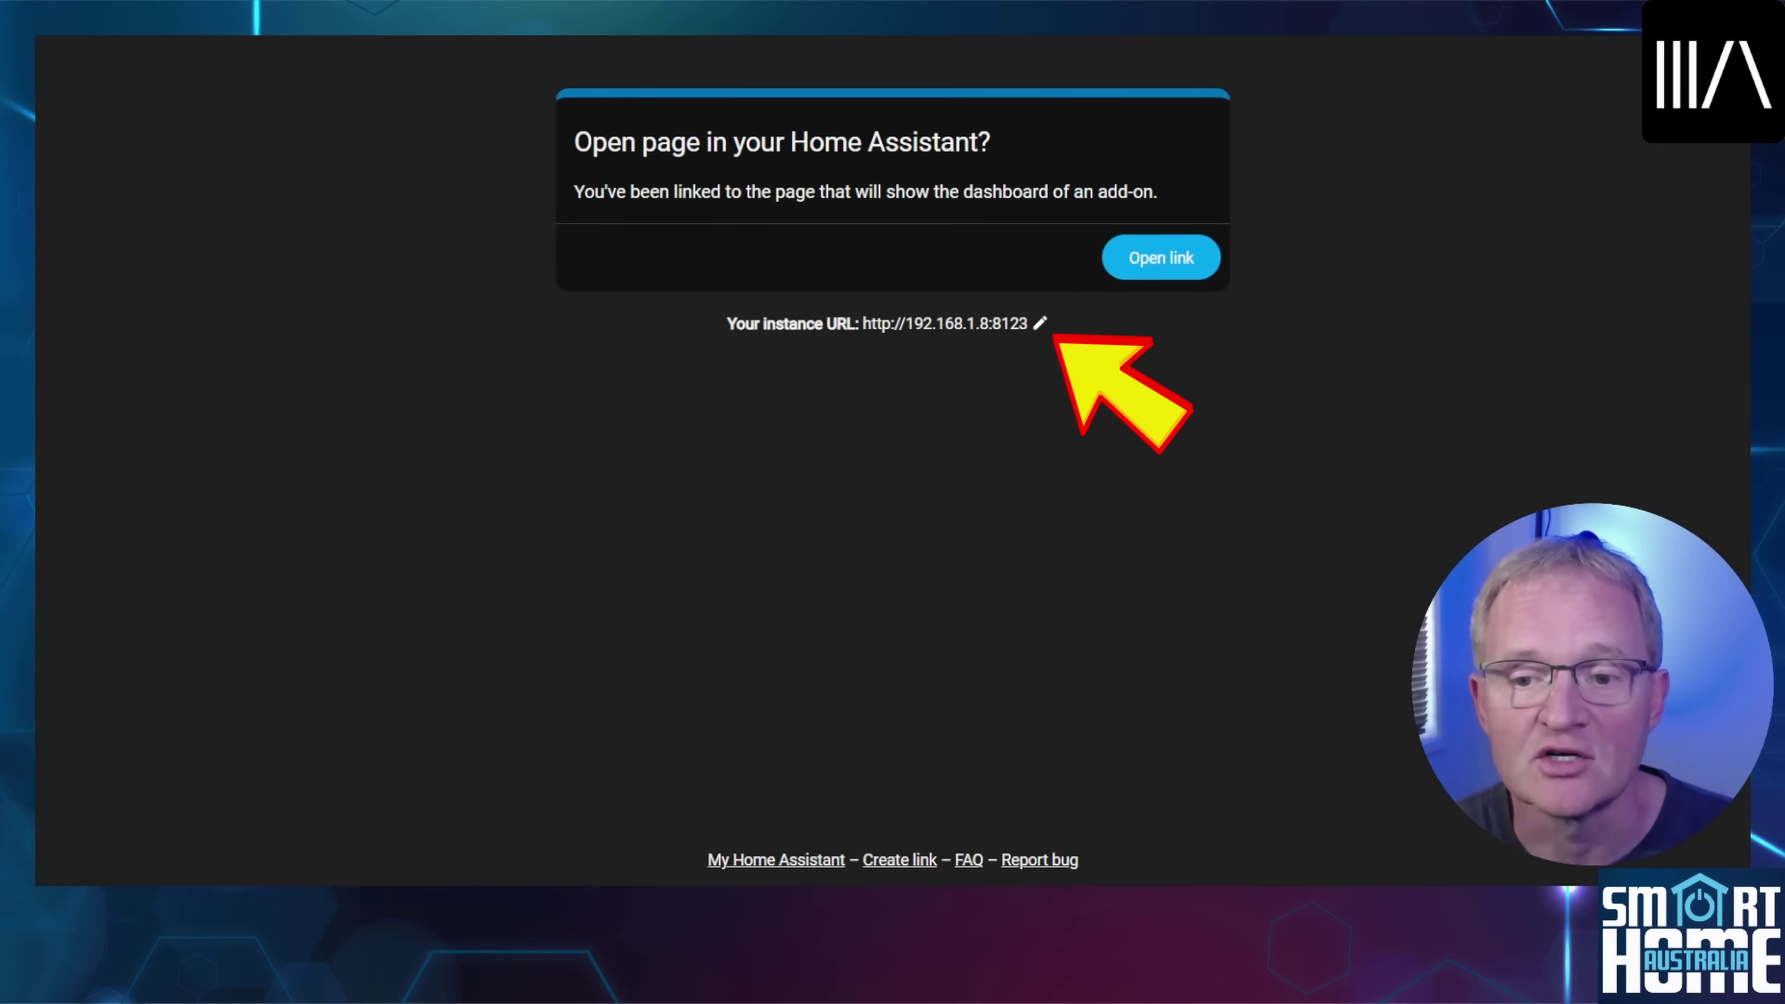
- Install the Music Assistant Server add-on, enable Watchdog and Show in sidebar, then start it
{"action": "left_click", "coordinate": [1157, 260]}
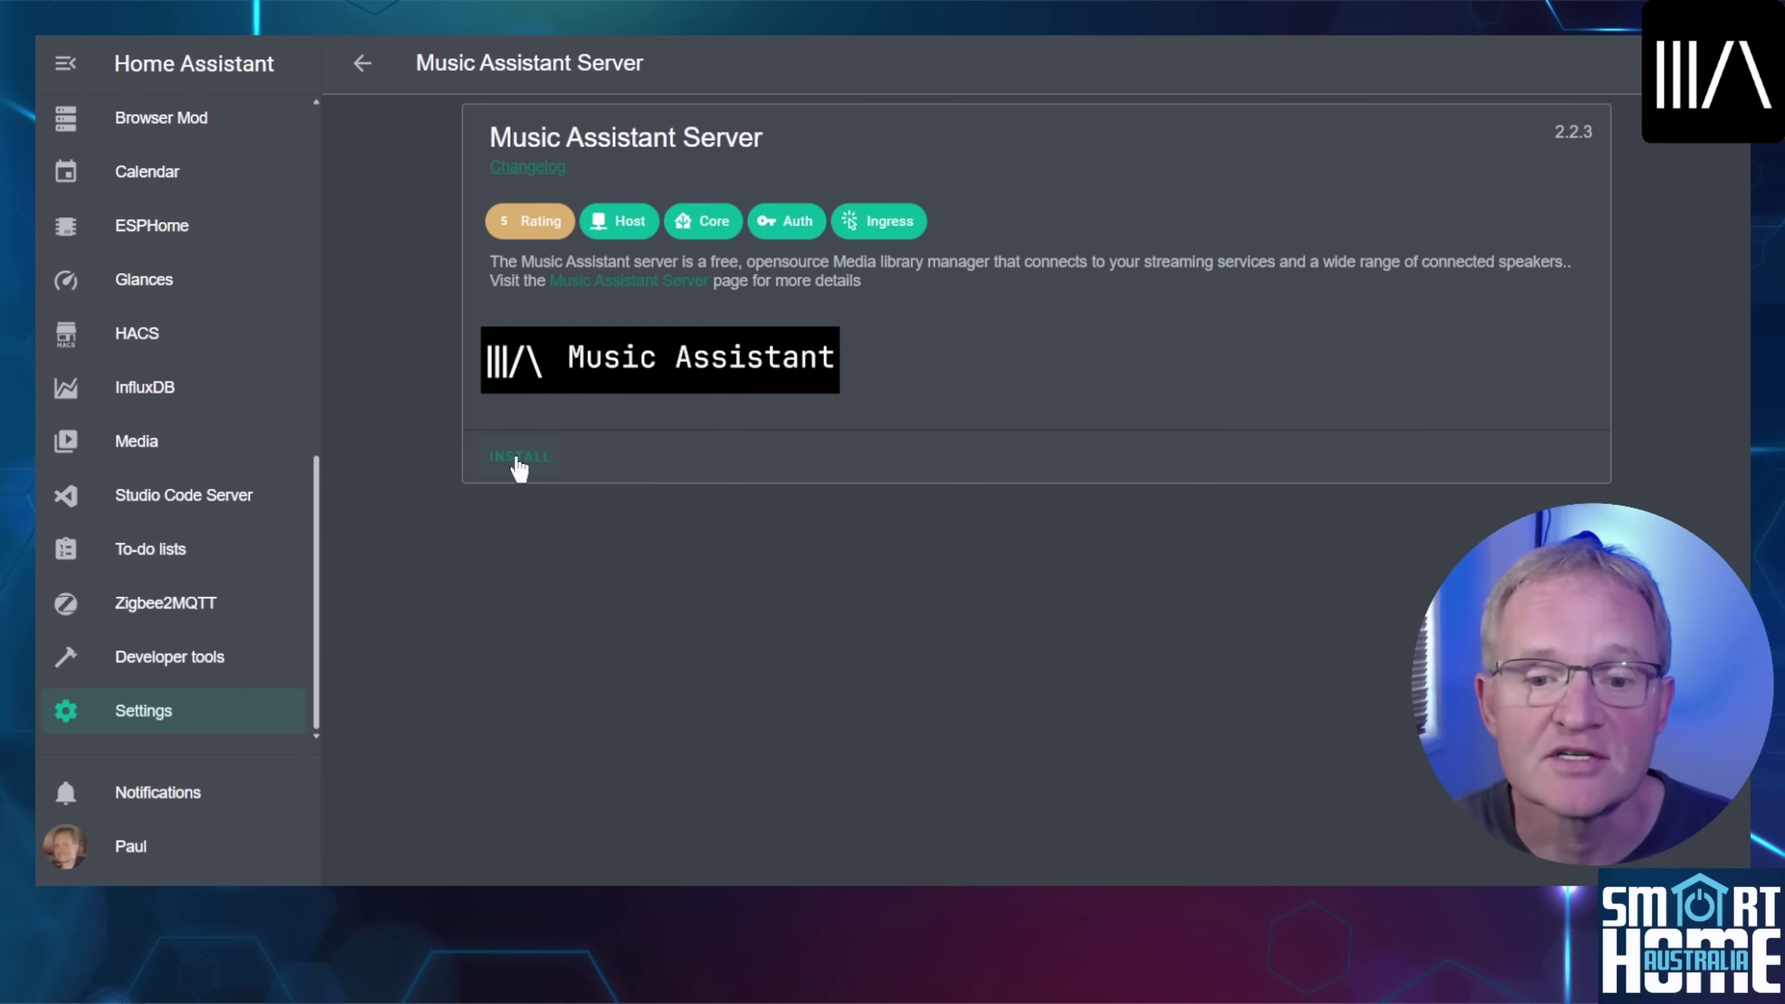
{"action": "left_click", "coordinate": [519, 457]}
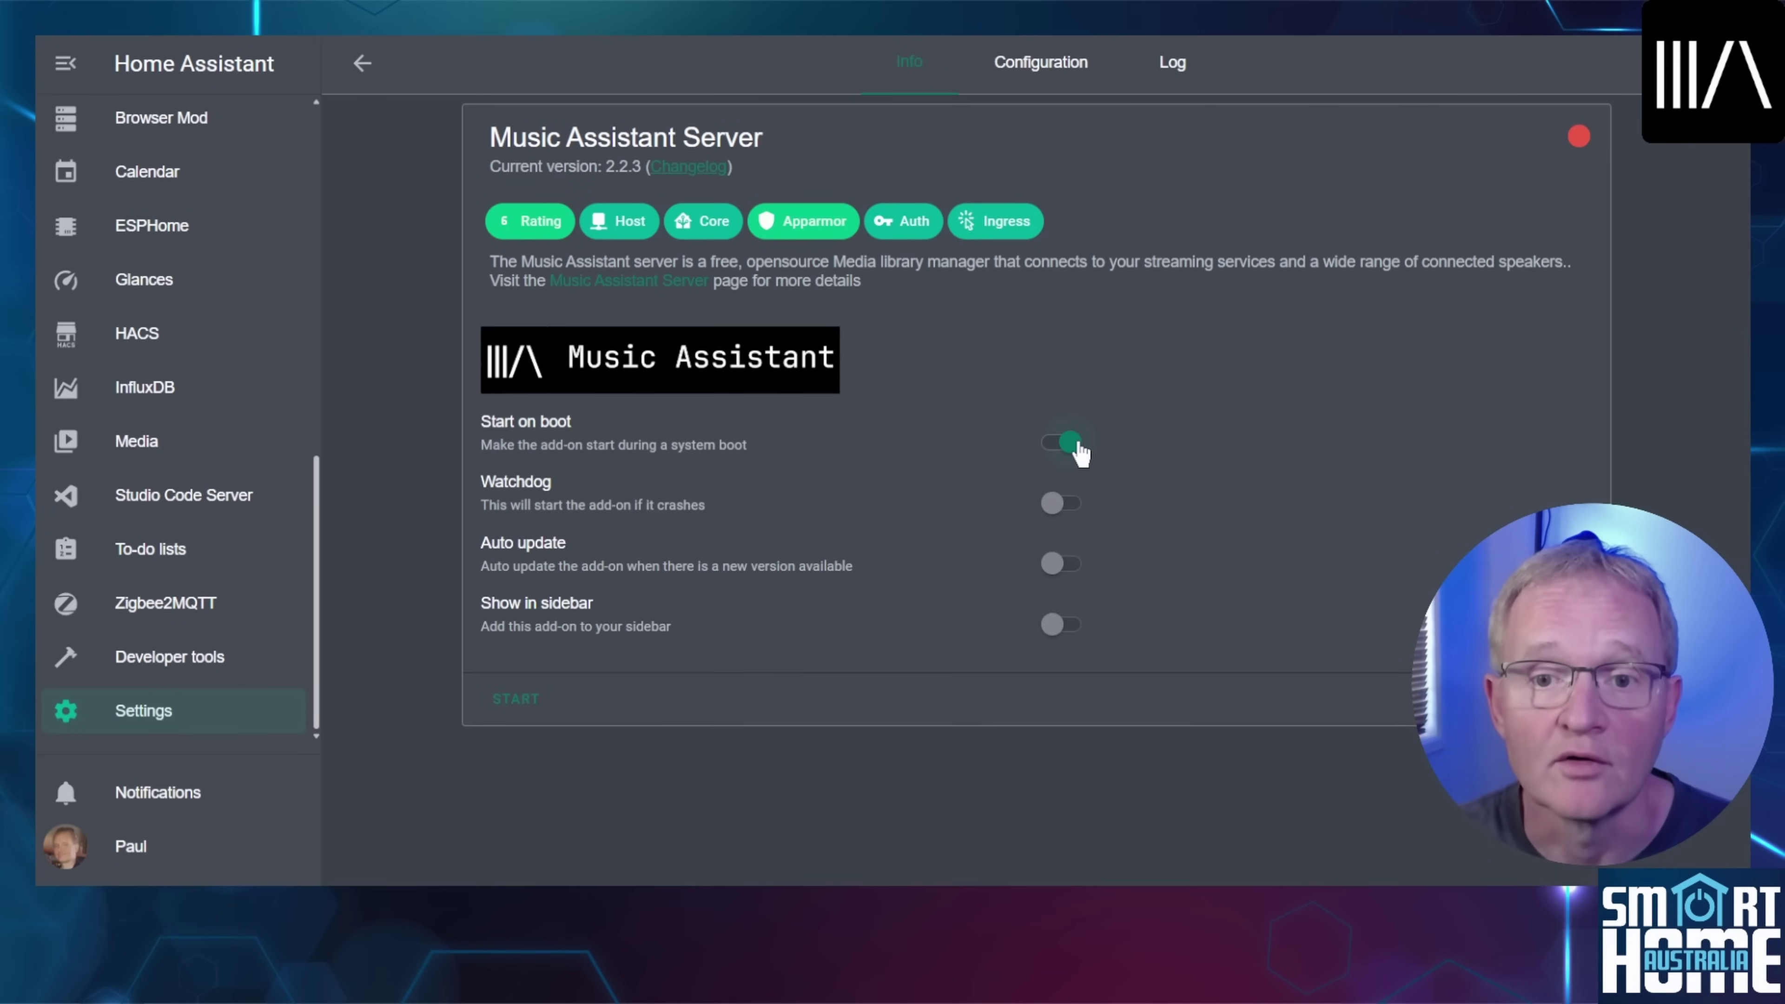
{"action": "left_click", "coordinate": [1062, 505]}
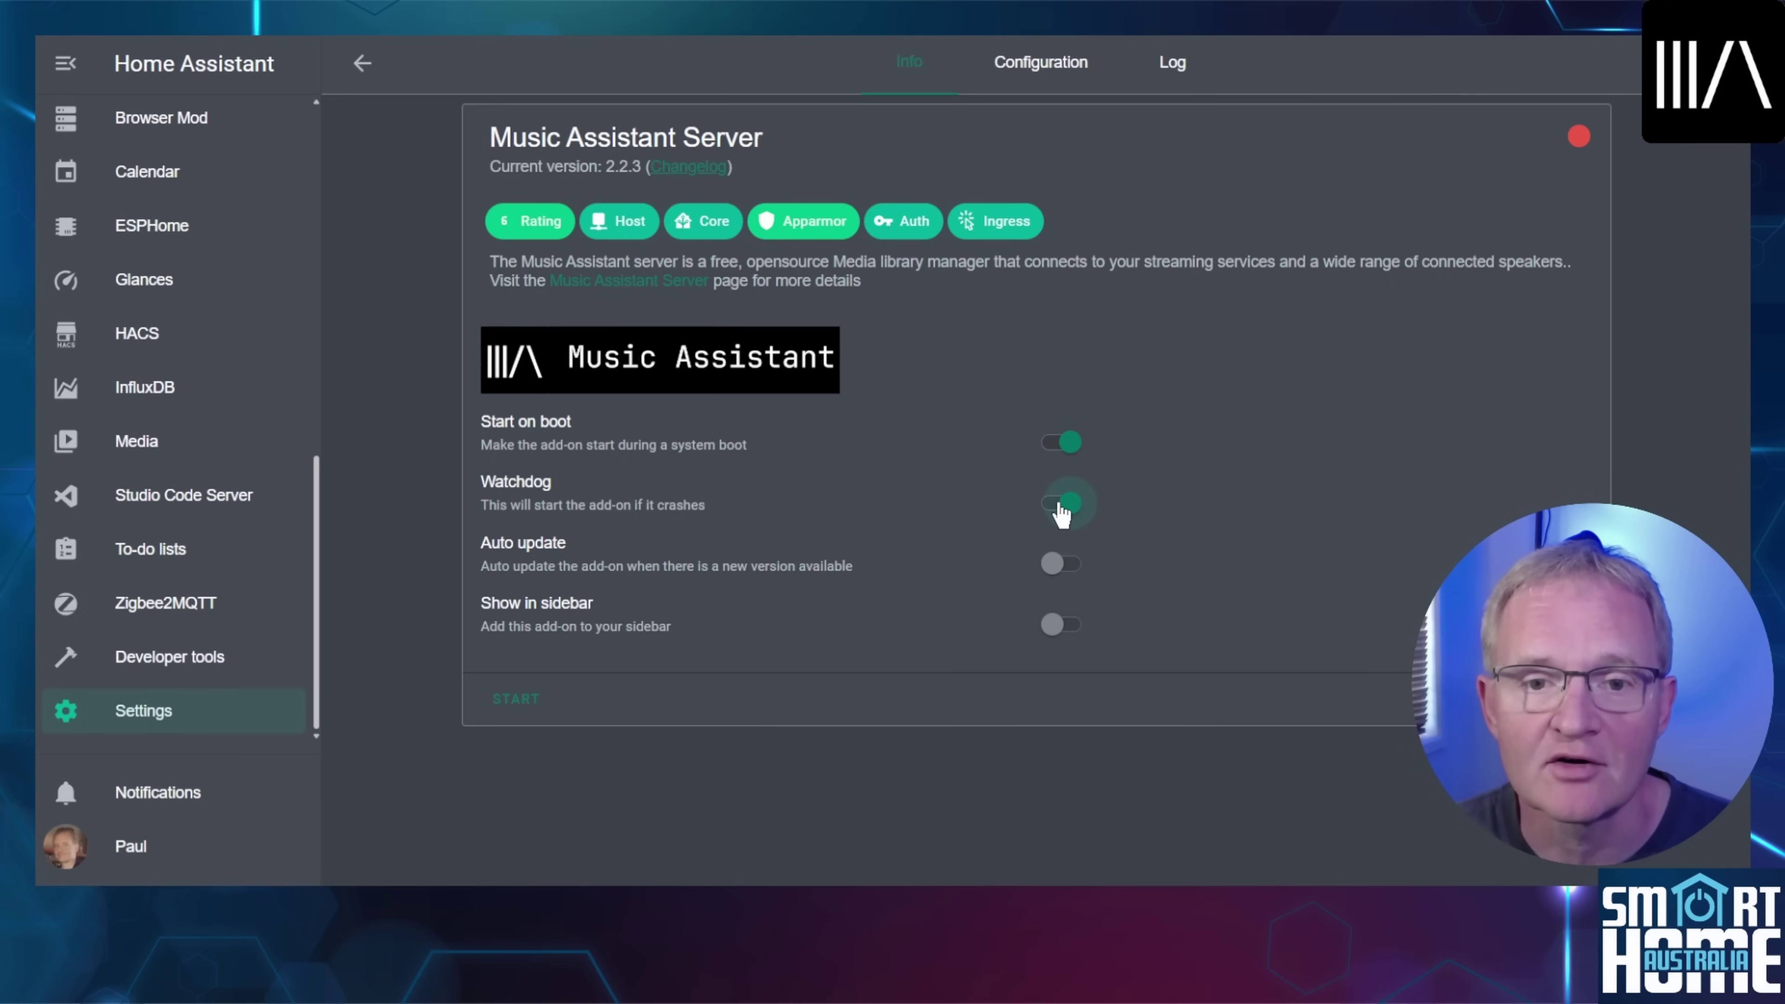
{"action": "left_click", "coordinate": [1055, 626]}
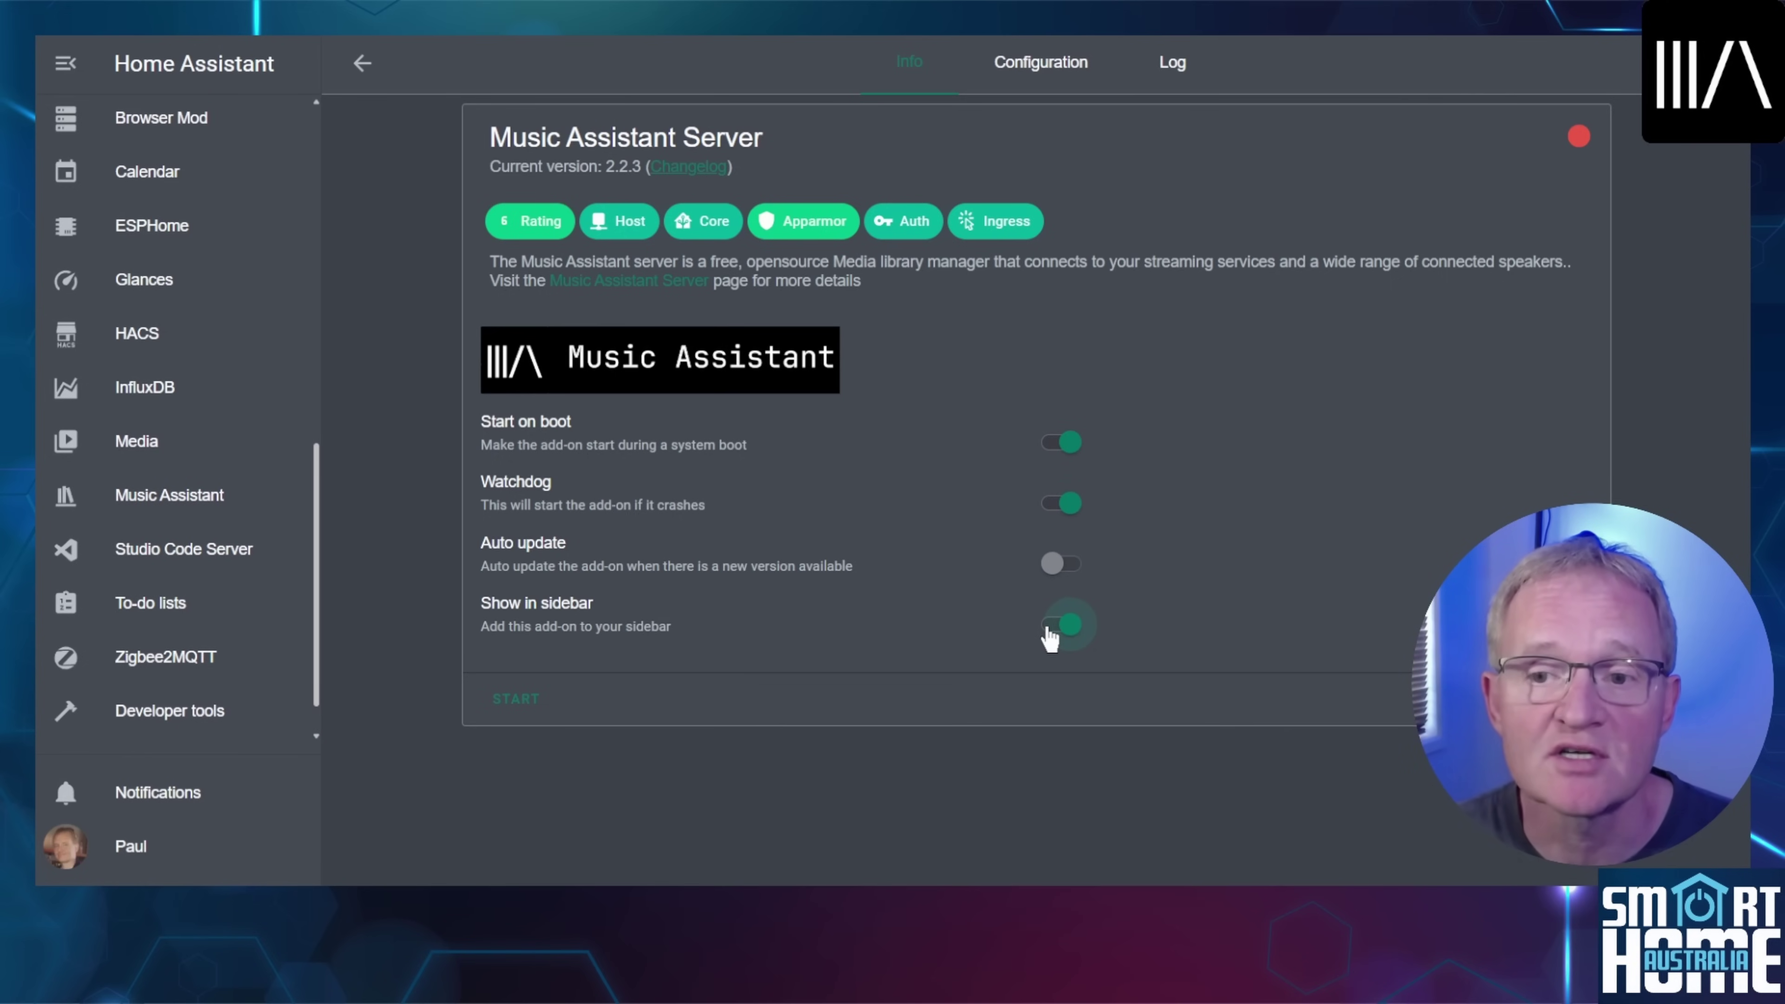
{"action": "left_click", "coordinate": [515, 700]}
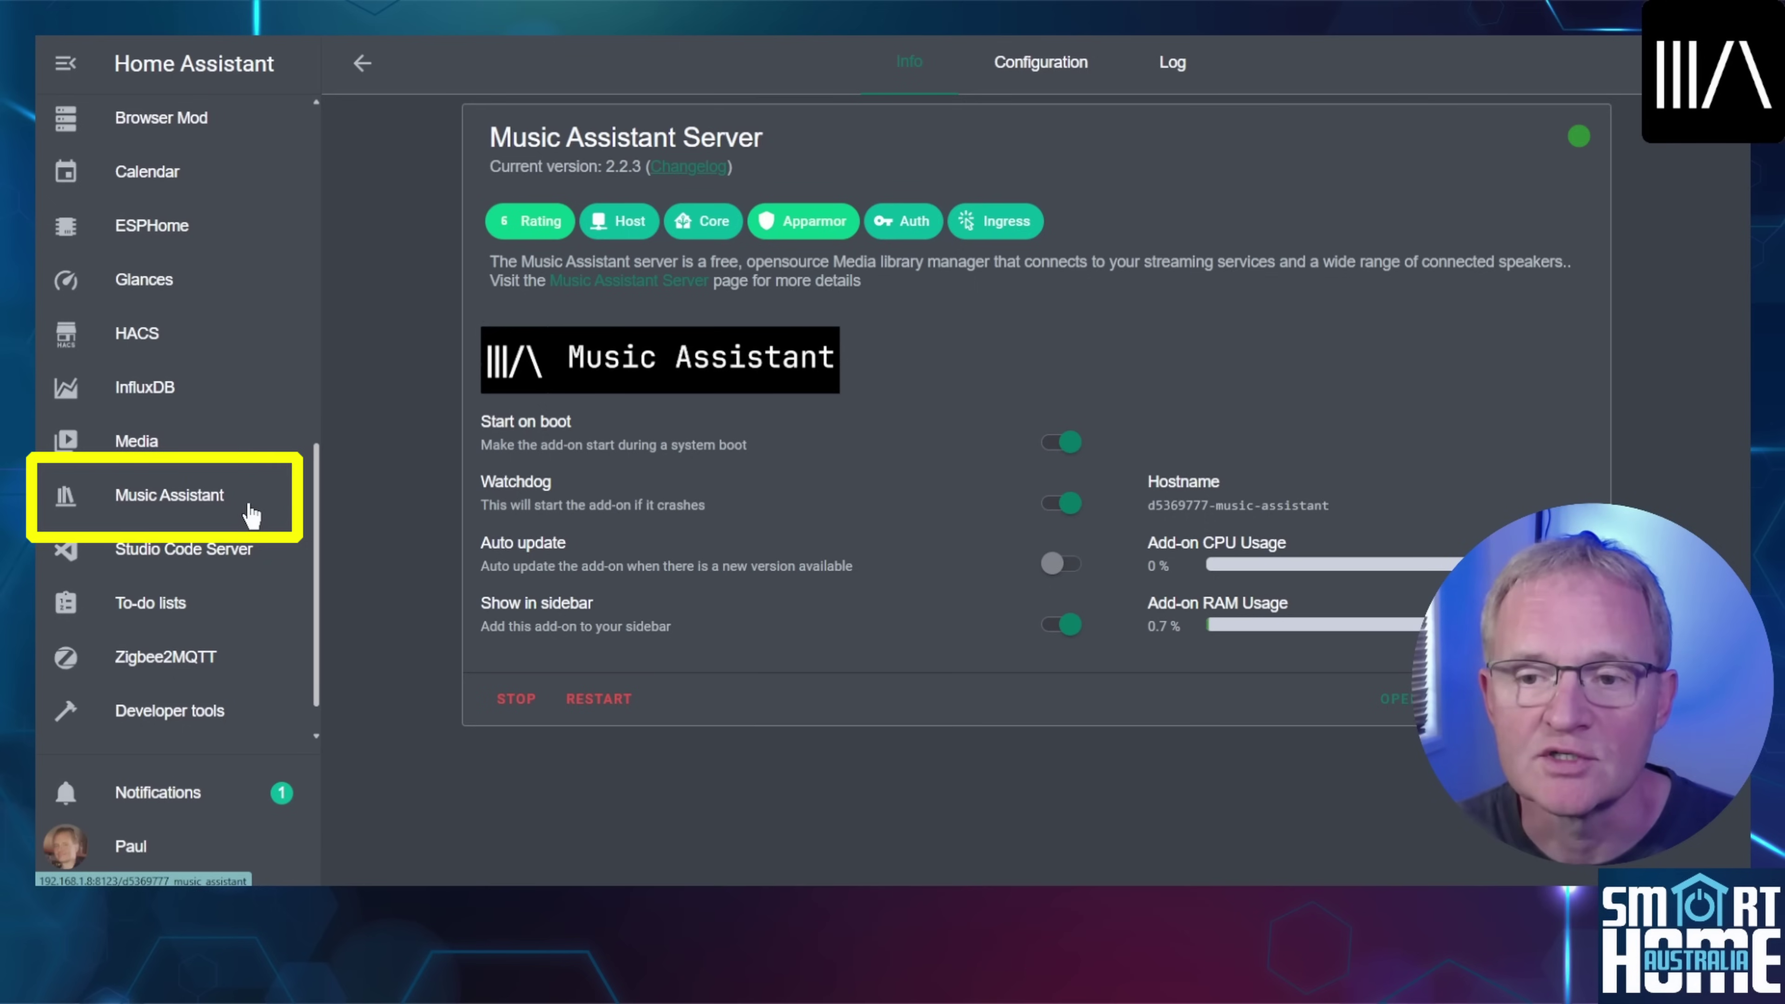
- Configure the Music Assistant server found under Discovered (port 8095) as a Home Assistant integration
{"action": "left_click", "coordinate": [188, 808]}
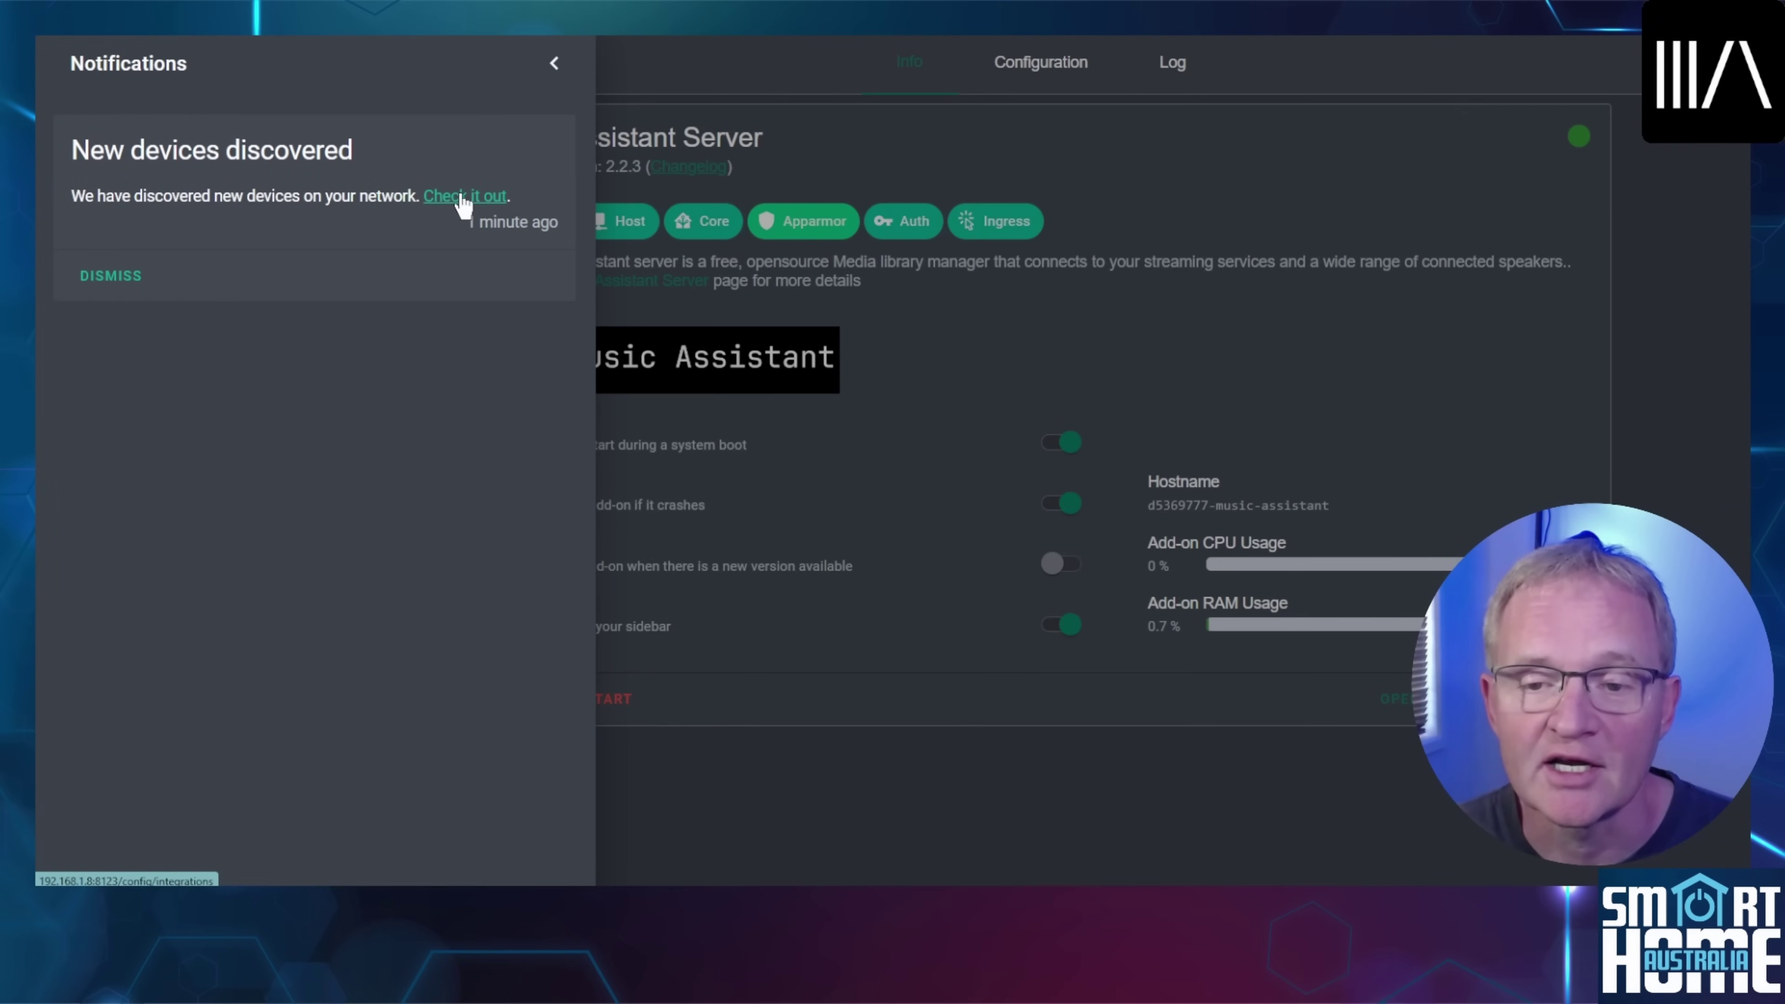
{"action": "left_click", "coordinate": [464, 197]}
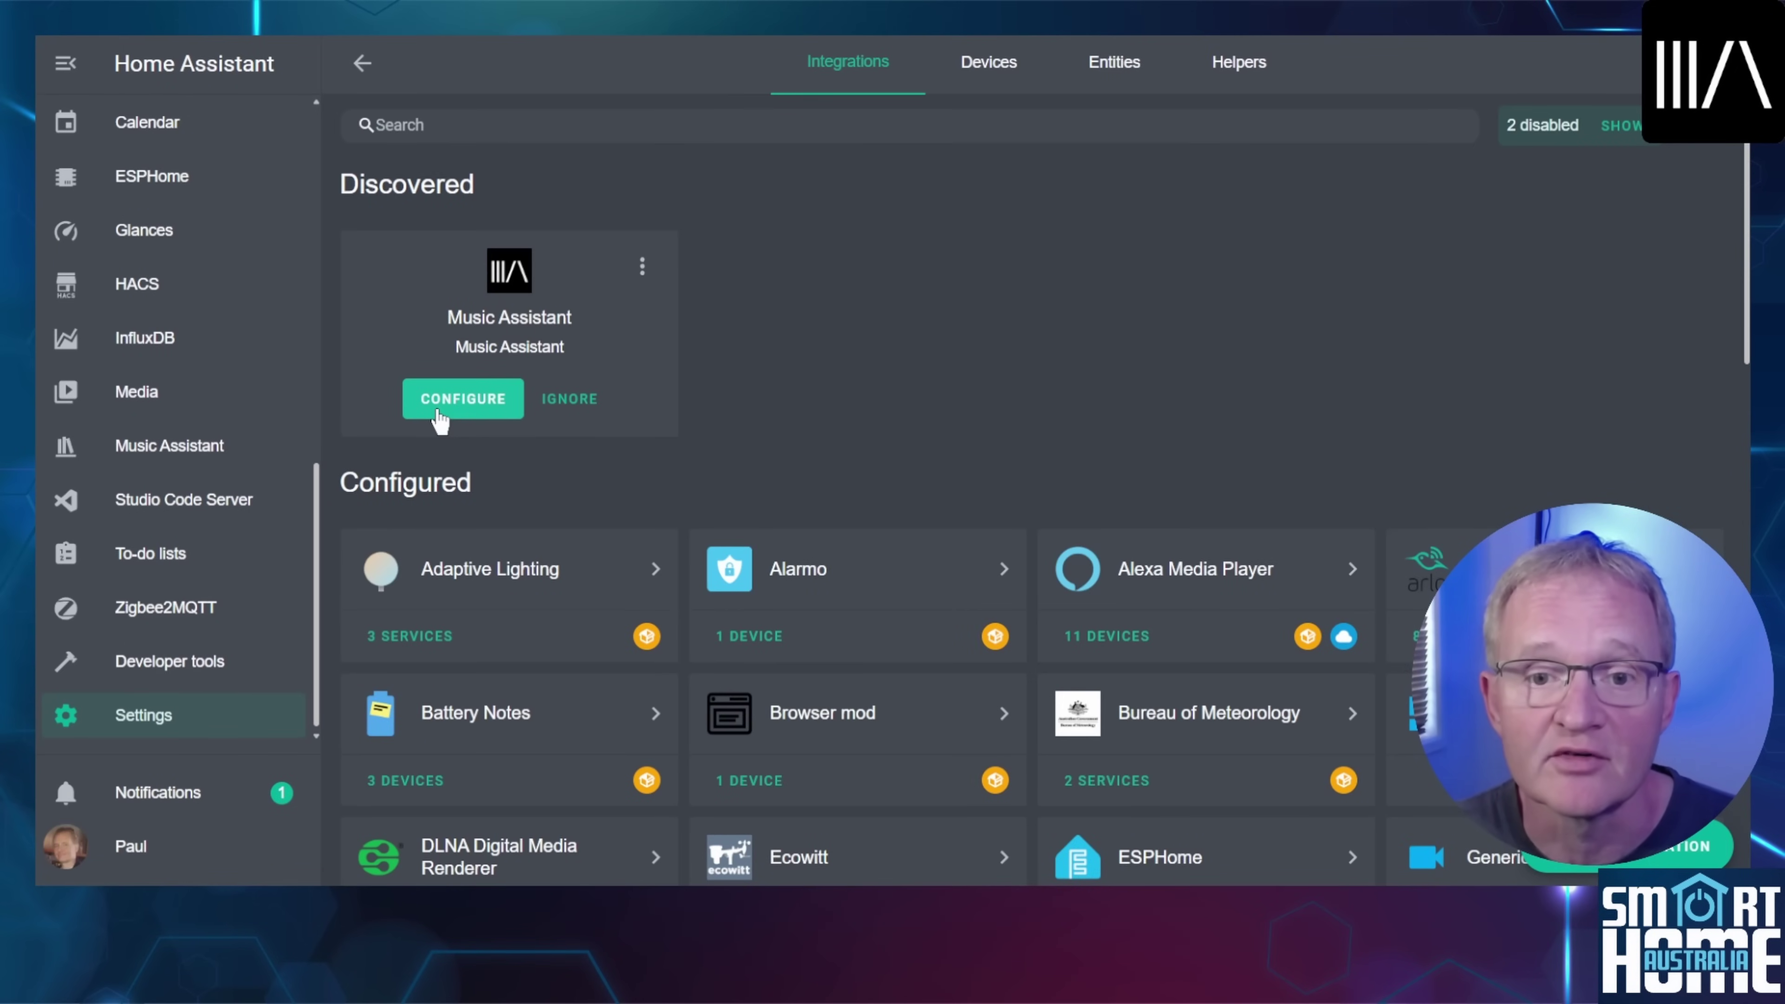
{"action": "left_click", "coordinate": [462, 399]}
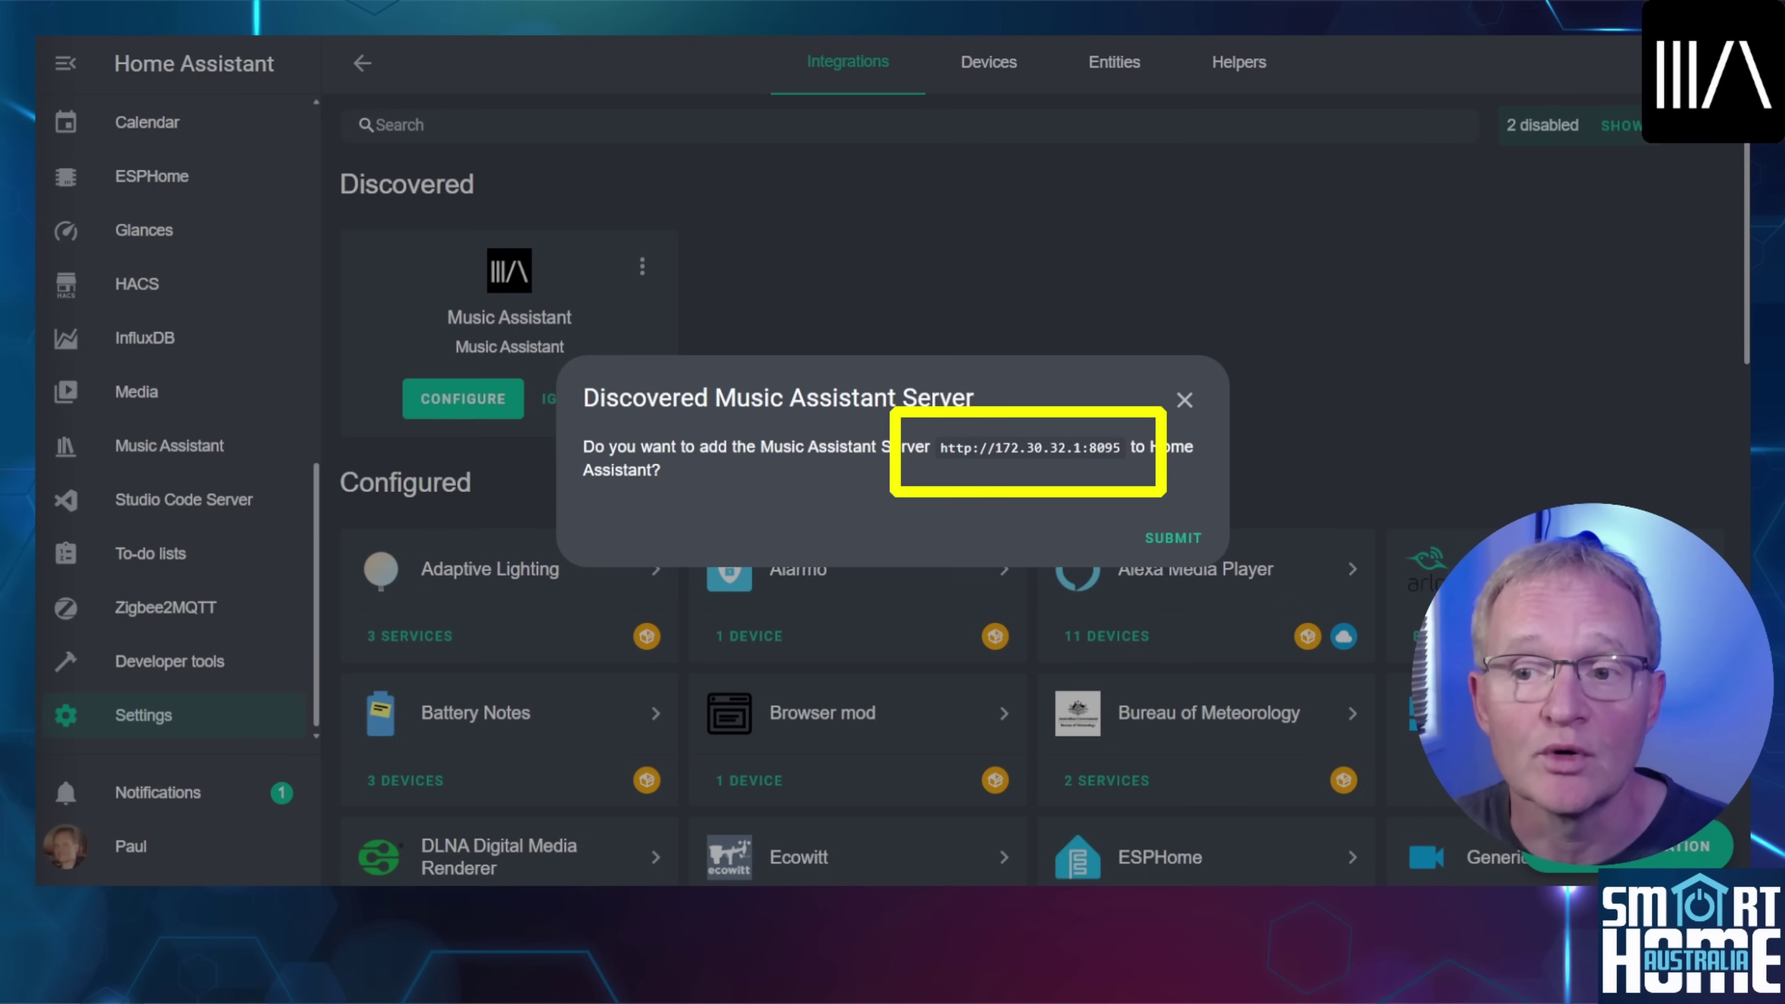
{"action": "left_click", "coordinate": [1172, 541]}
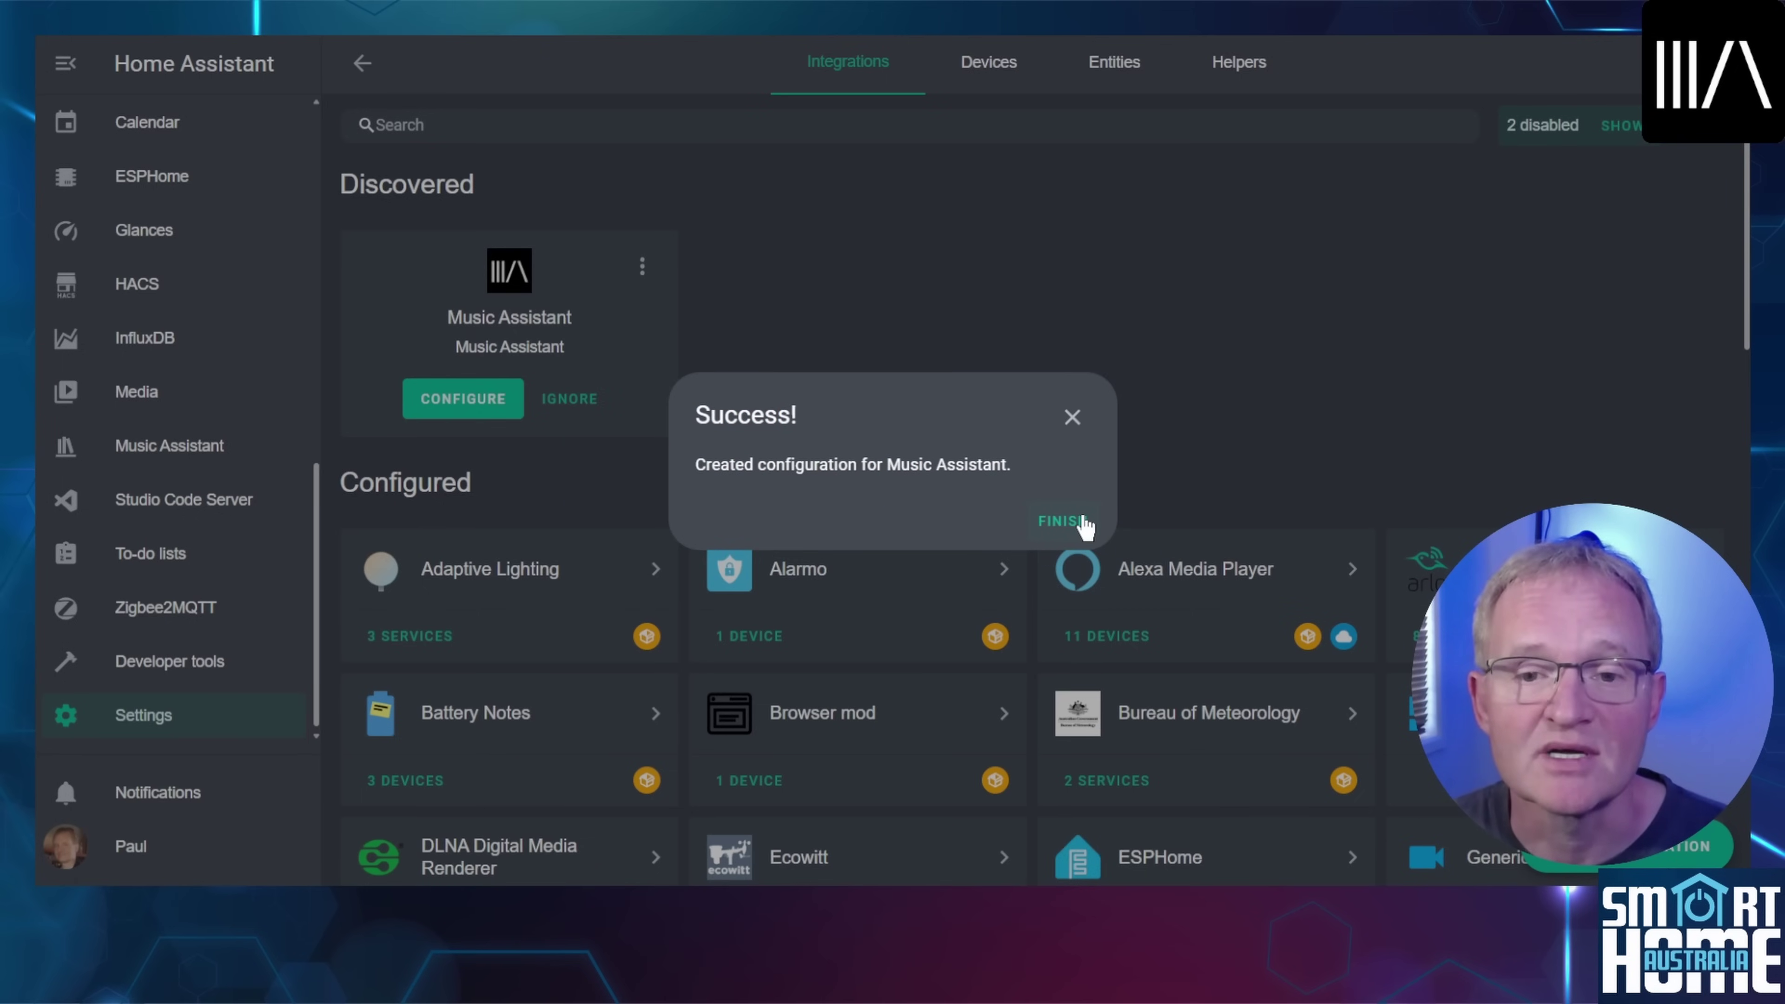
{"action": "left_click", "coordinate": [1063, 522]}
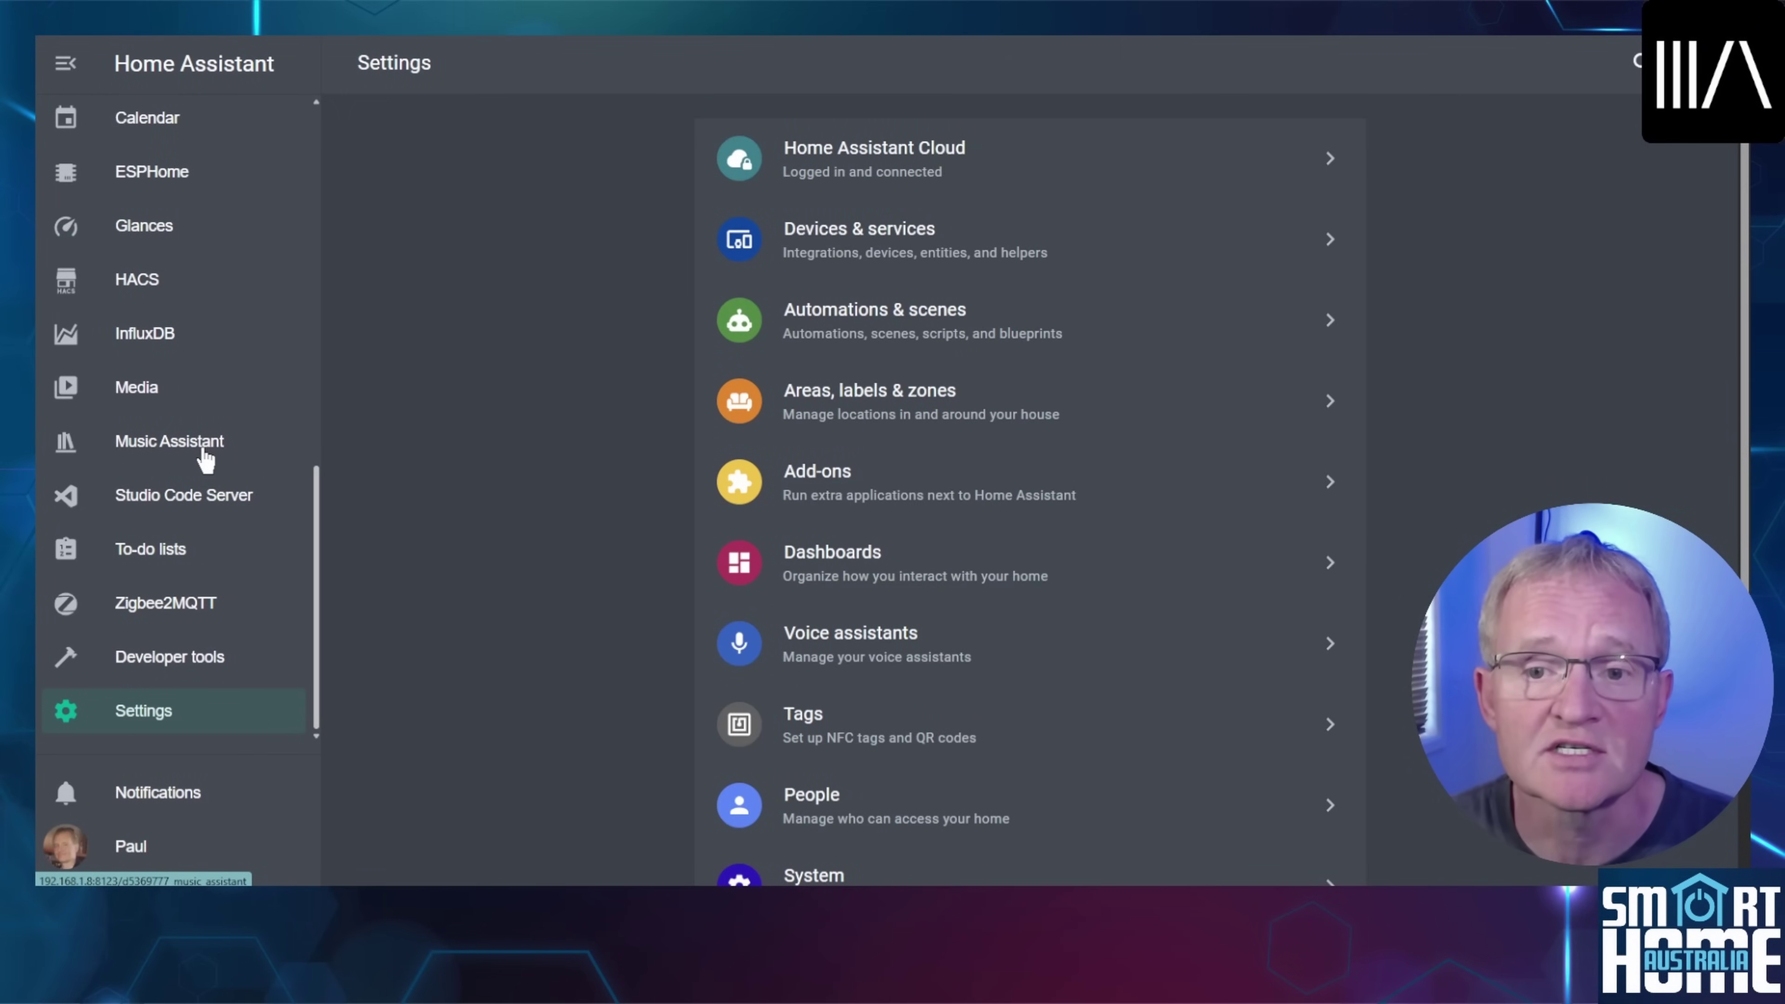
- Open the Music Assistant panel from the sidebar and go to its Settings page
{"action": "left_click", "coordinate": [203, 452]}
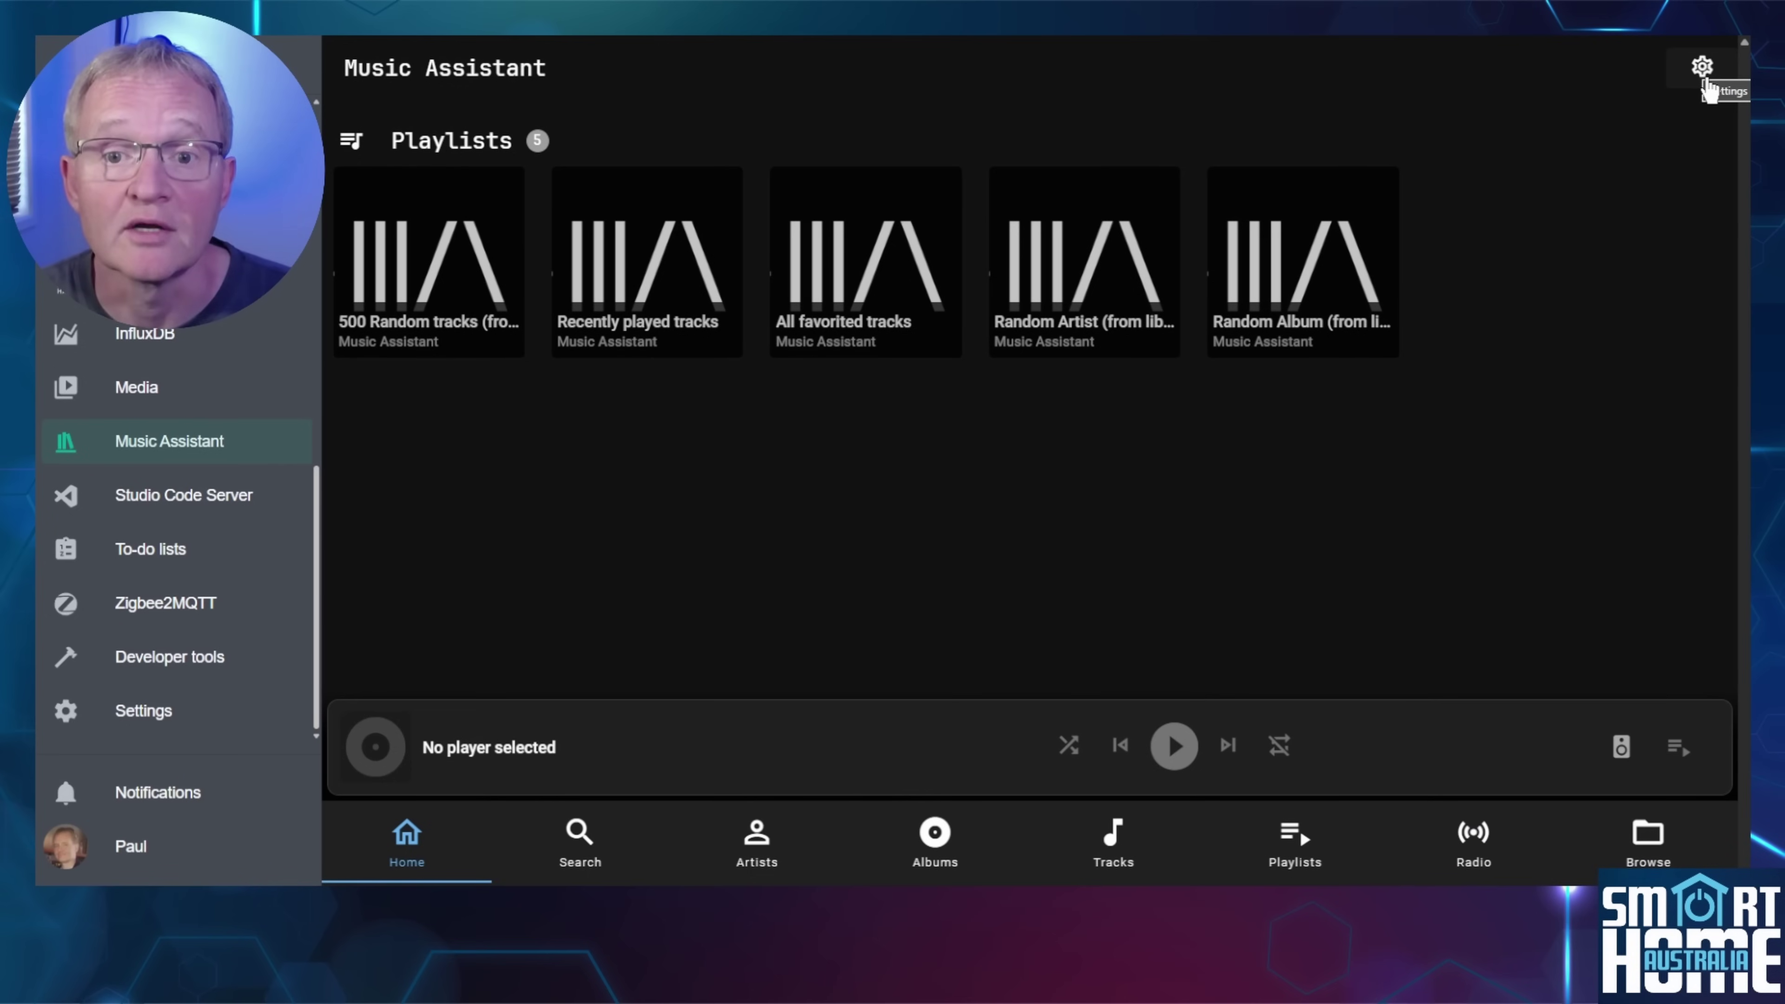
{"action": "left_click", "coordinate": [1705, 79]}
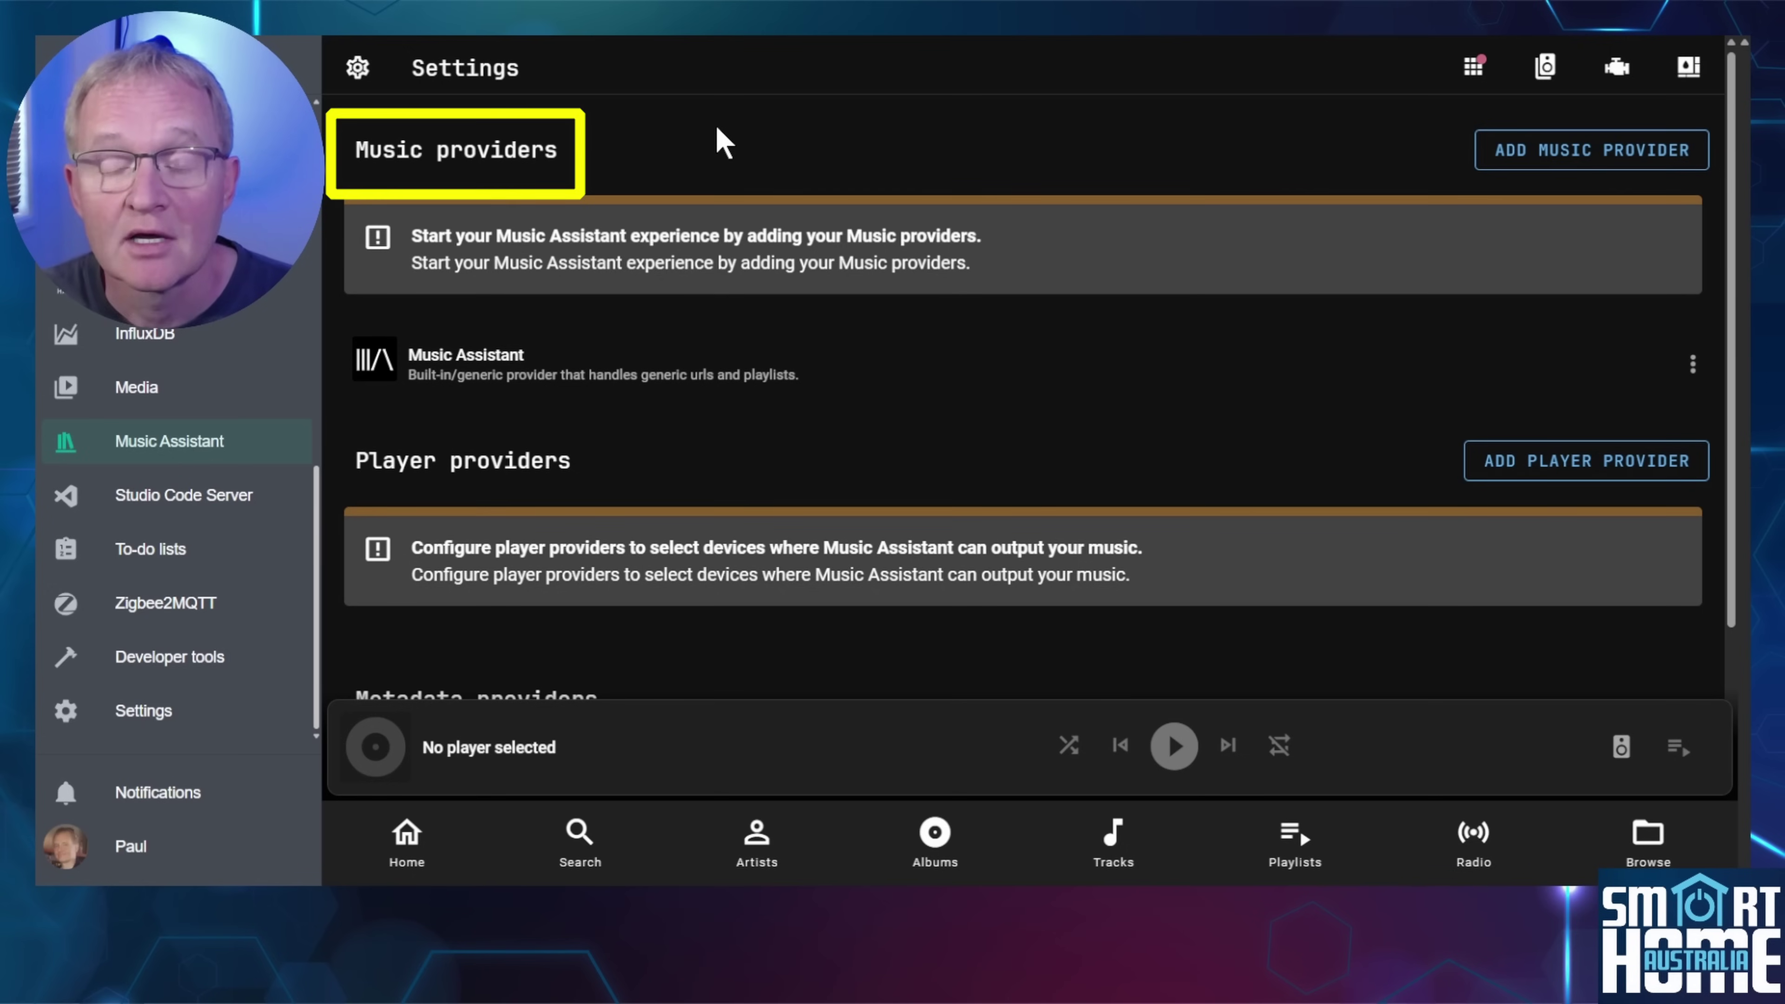
- Add Home Assistant as a plugin provider in Music Assistant and save it
{"action": "scroll", "coordinate": [731, 176], "scroll_direction": "down", "scroll_amount": 5}
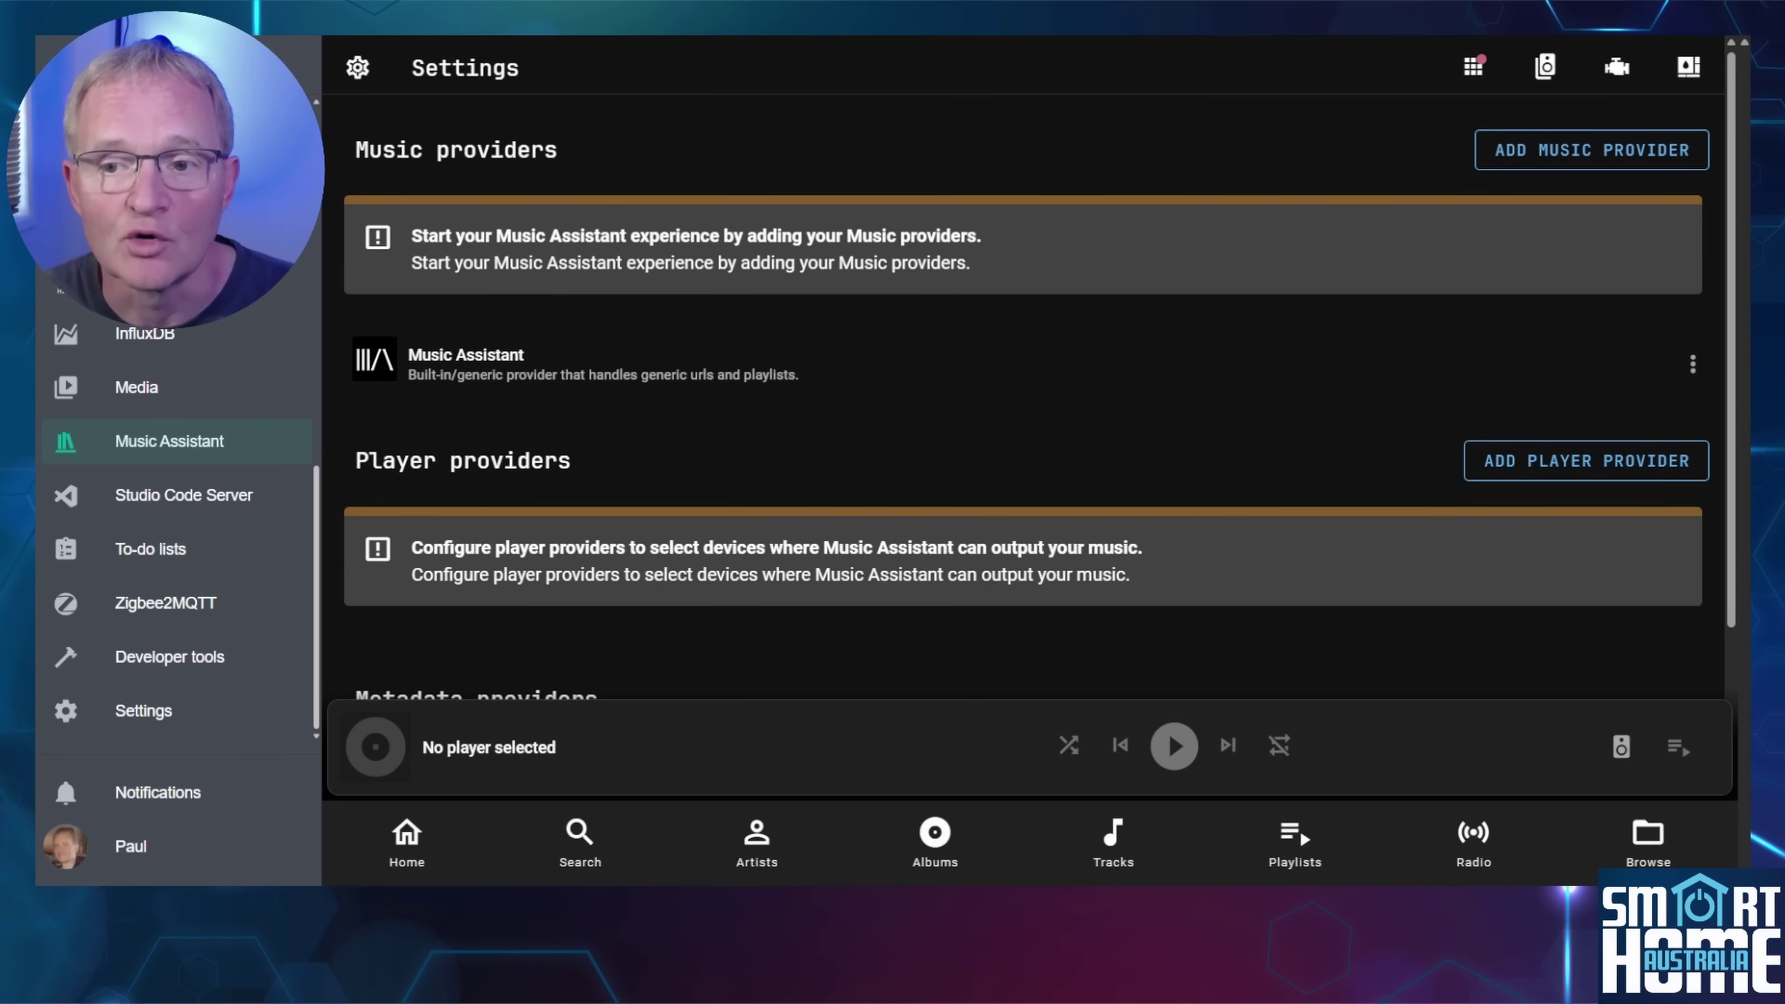
{"action": "scroll", "coordinate": [1026, 394], "scroll_direction": "down", "scroll_amount": 5}
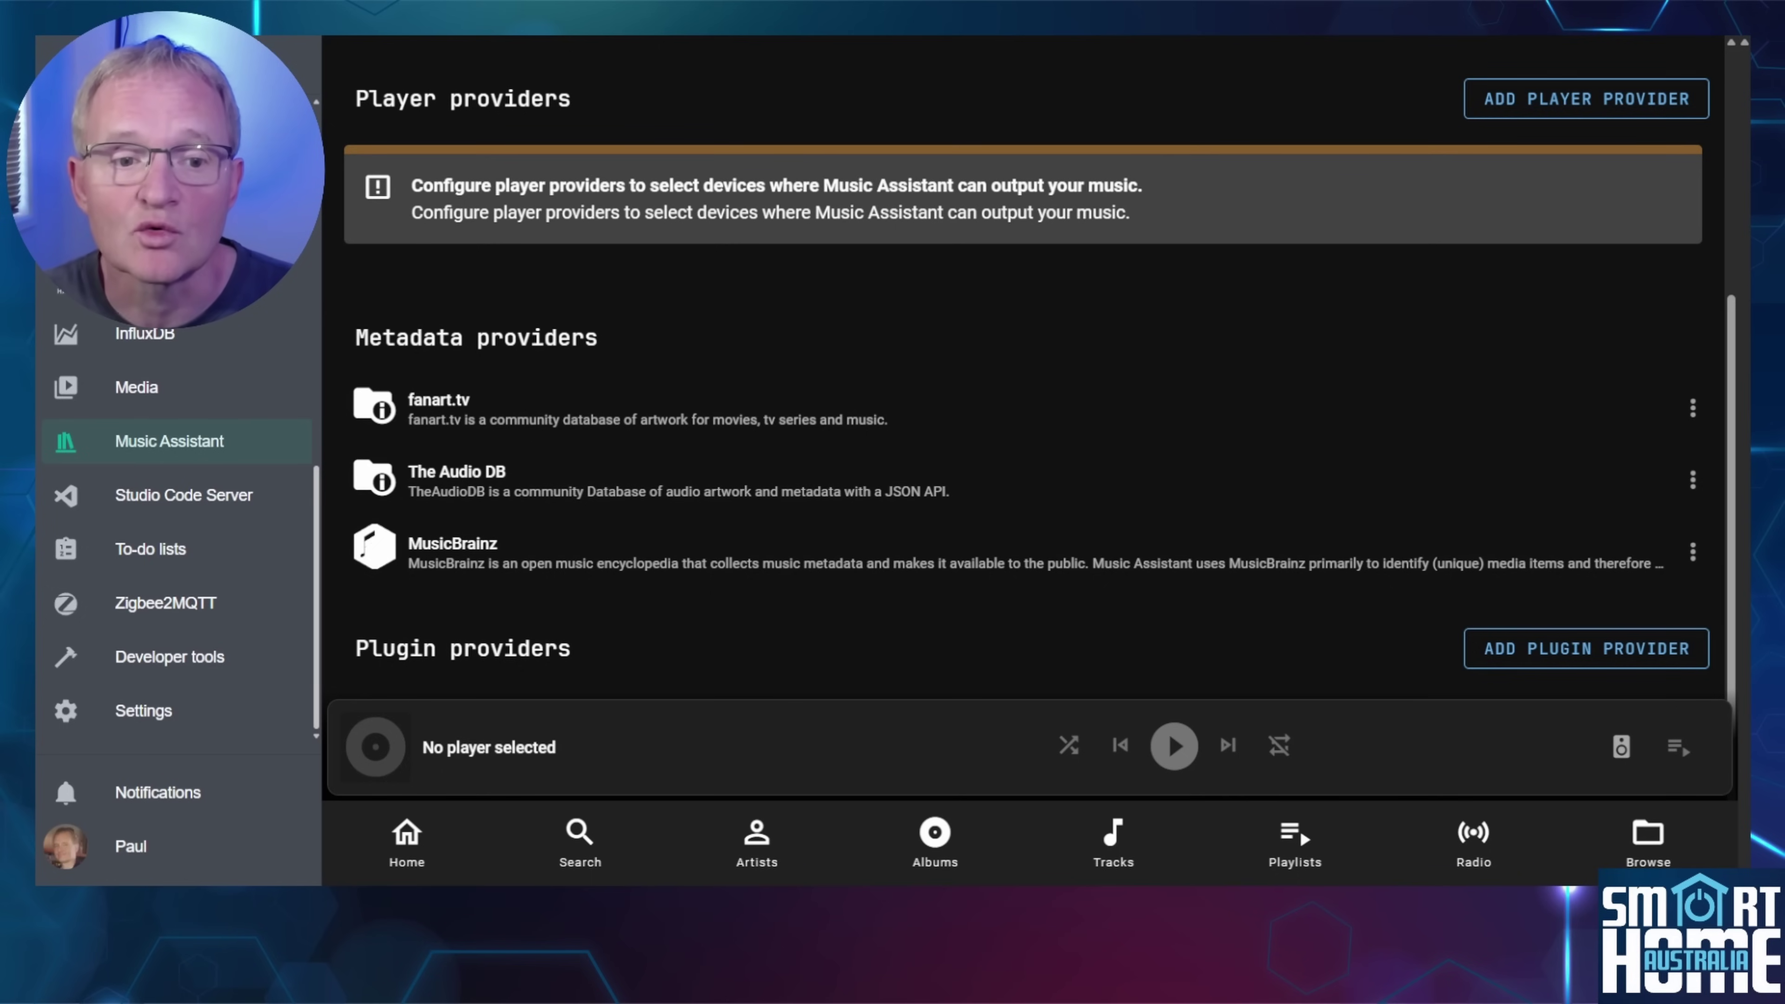
{"action": "left_click", "coordinate": [1516, 661]}
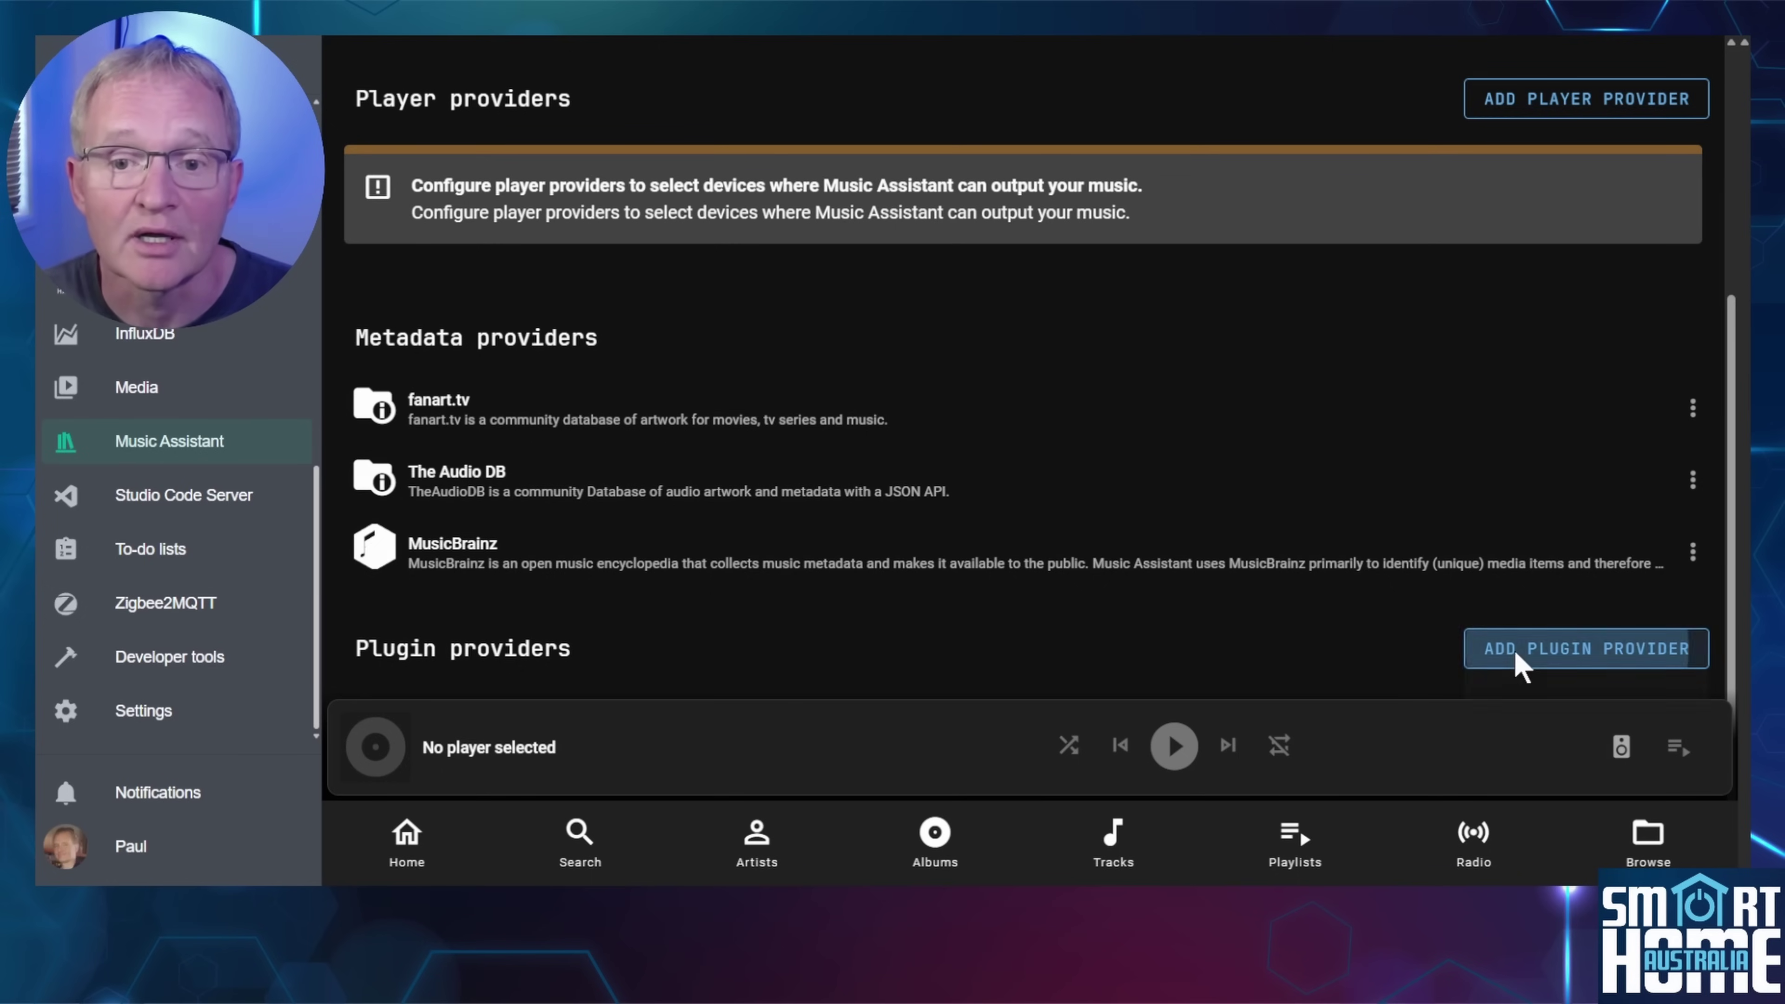
{"action": "left_click", "coordinate": [1543, 696]}
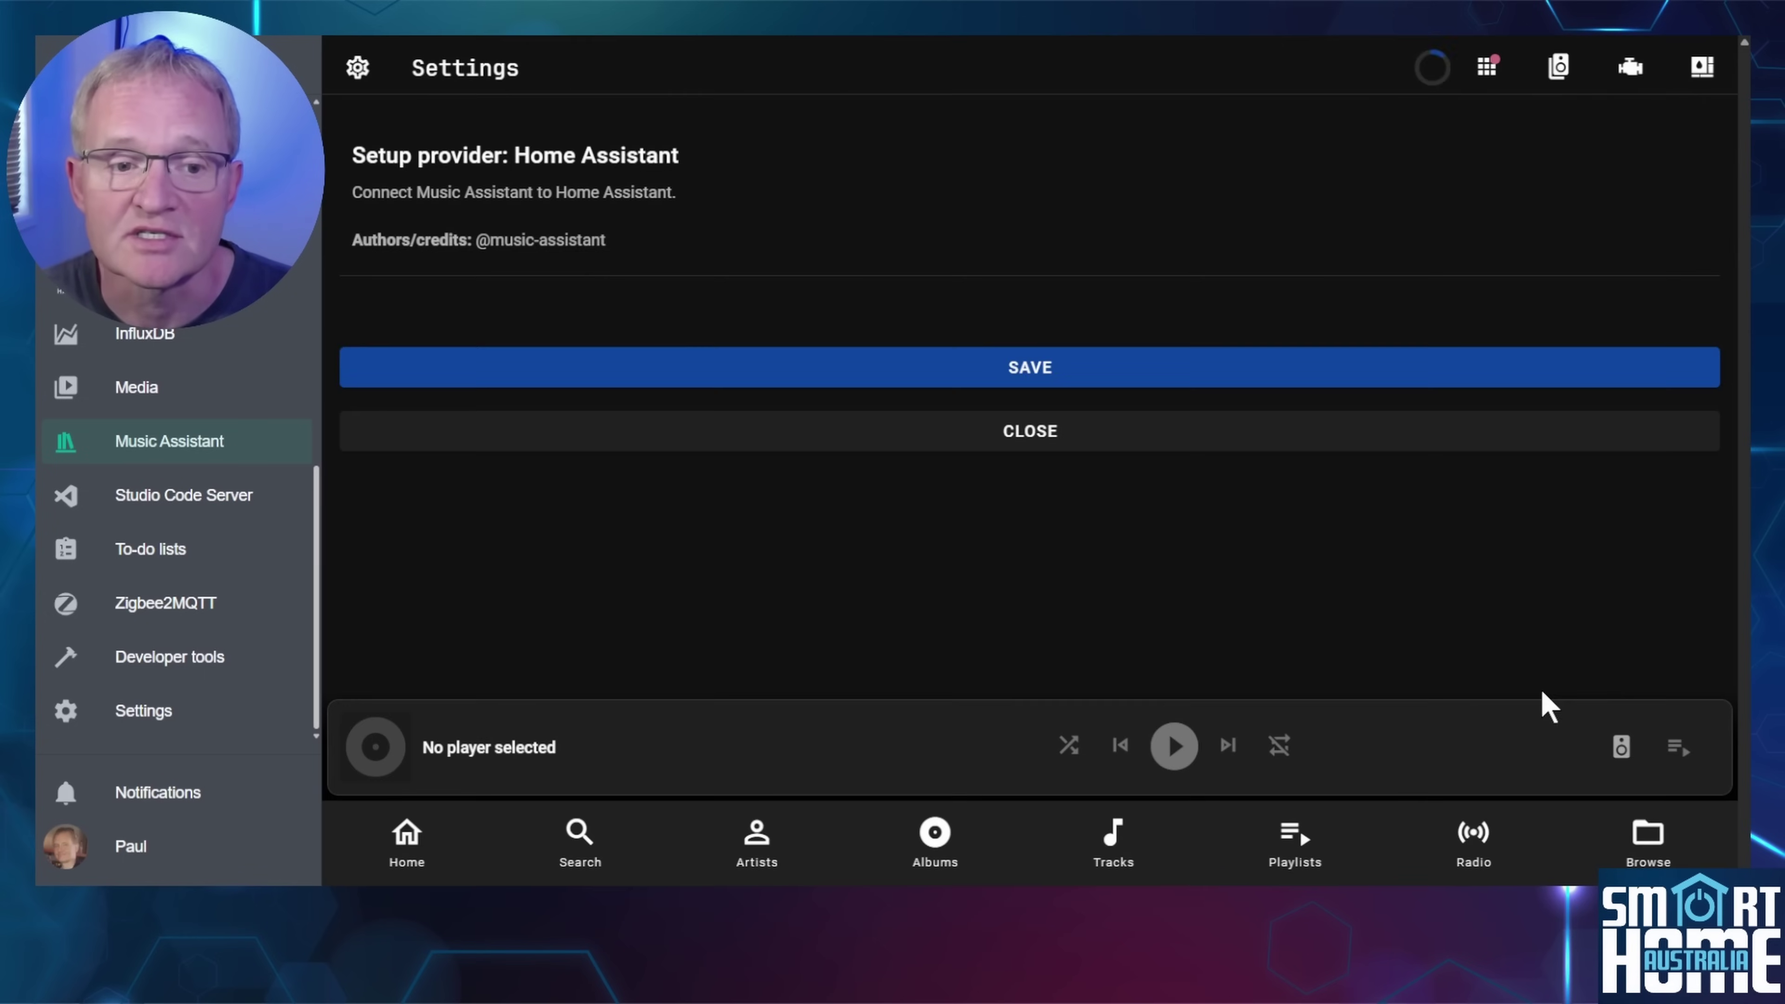
{"action": "left_click", "coordinate": [1027, 373]}
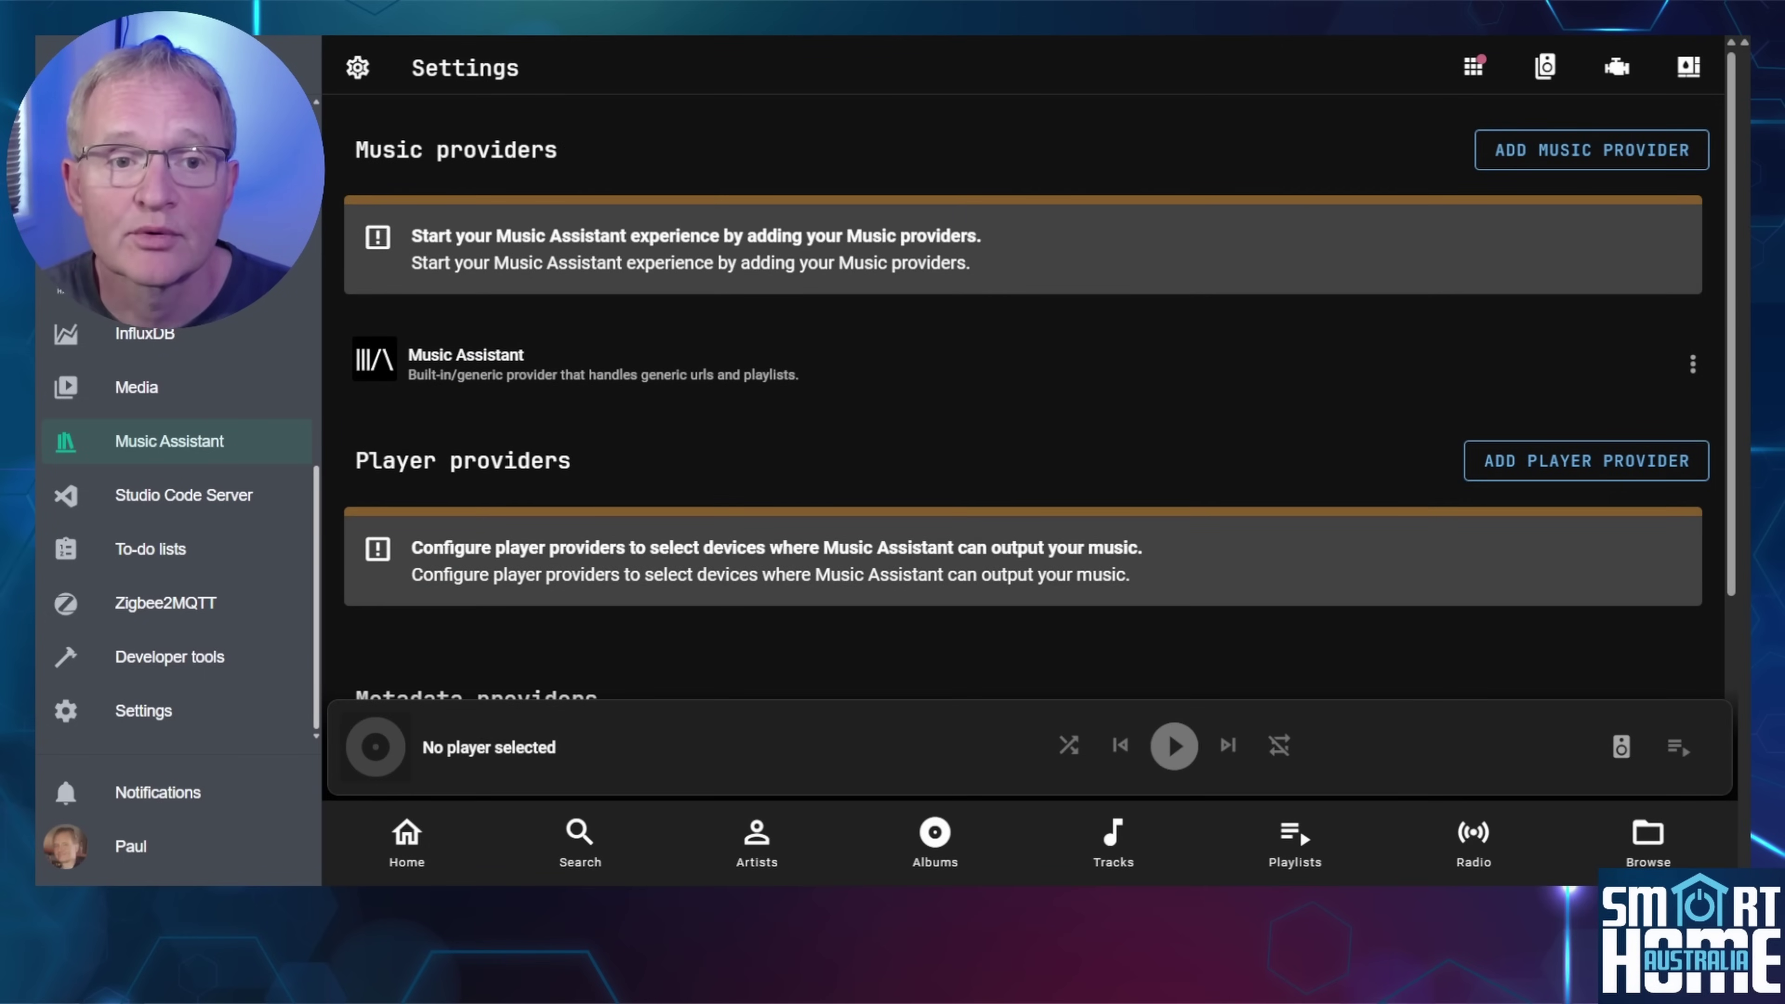
- Add YouTube Music as a music provider and begin its Google authentication
{"action": "left_click", "coordinate": [1603, 160]}
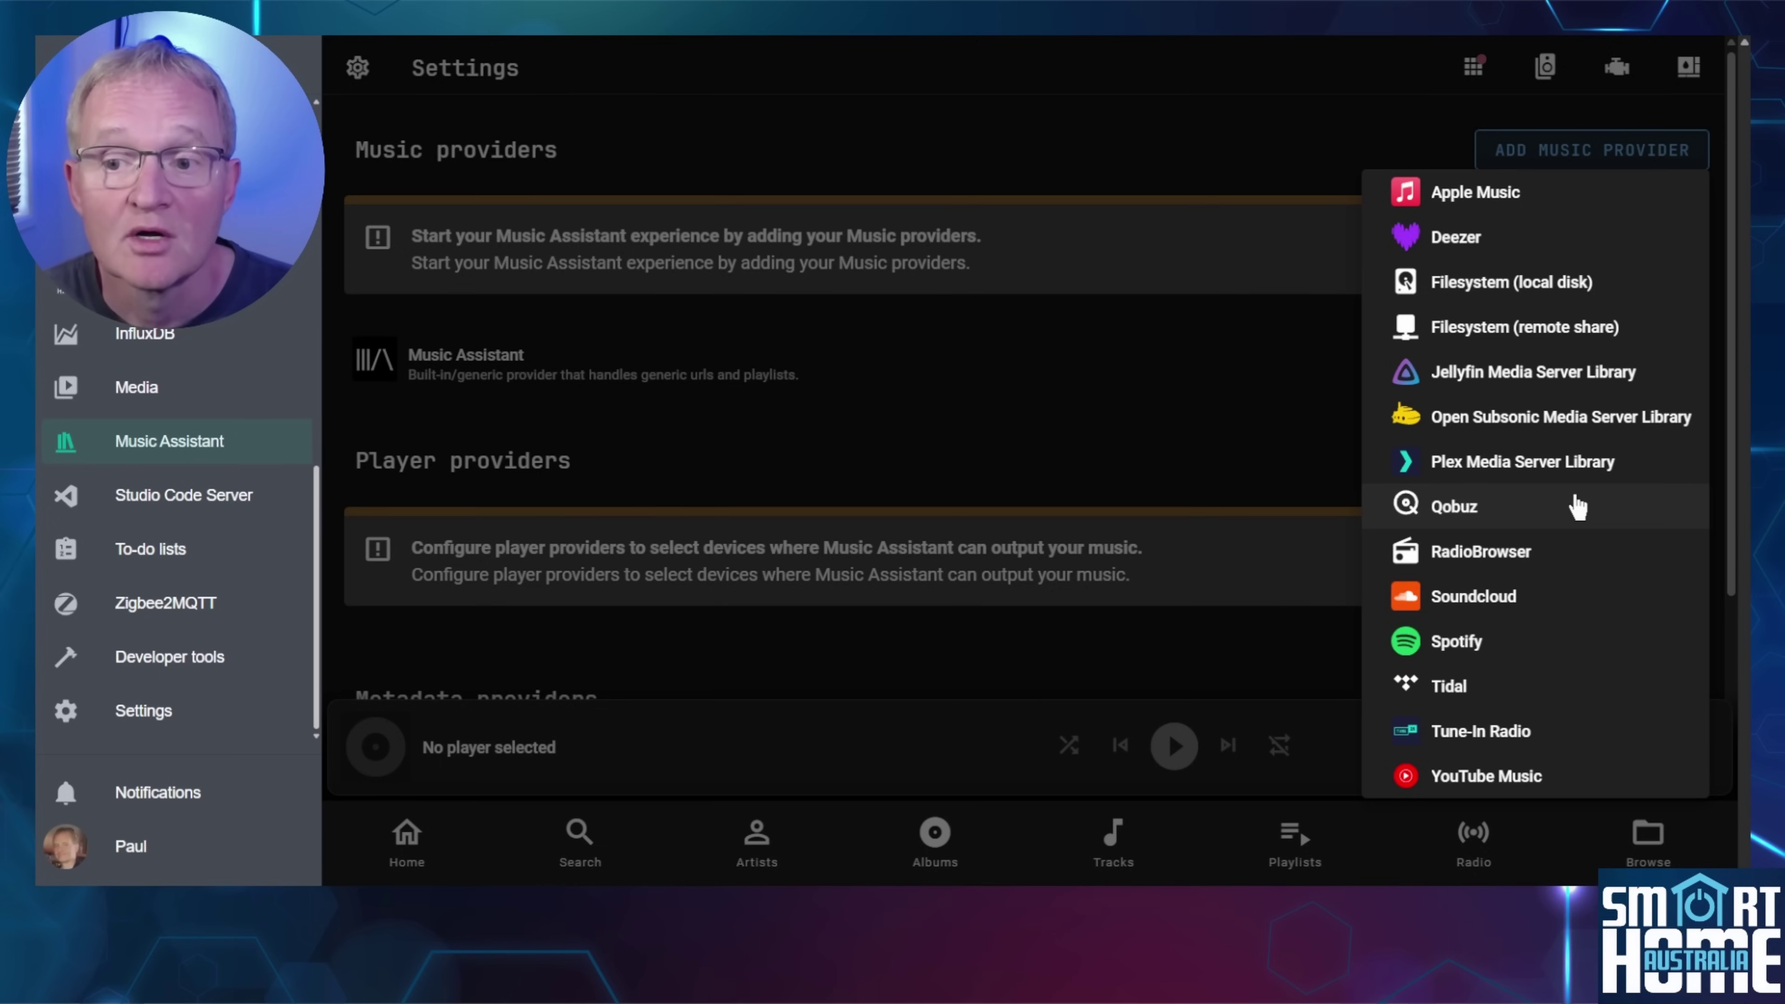
{"action": "left_click", "coordinate": [1486, 776]}
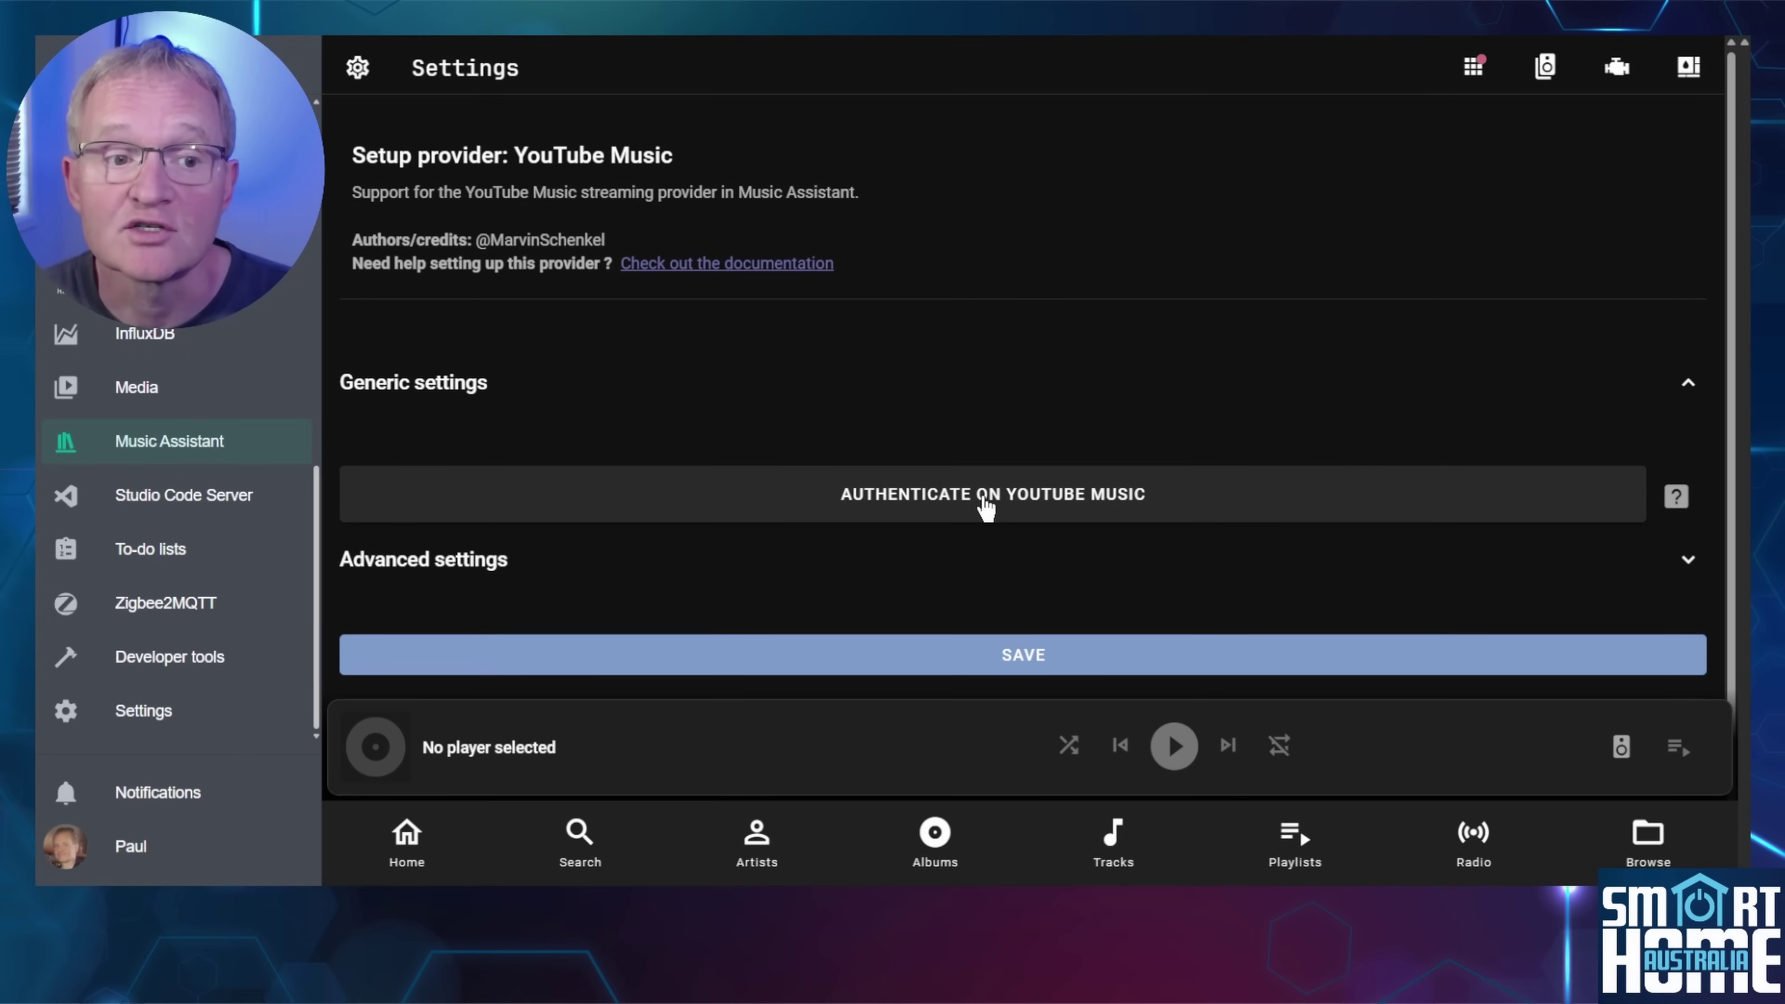
{"action": "left_click", "coordinate": [986, 506]}
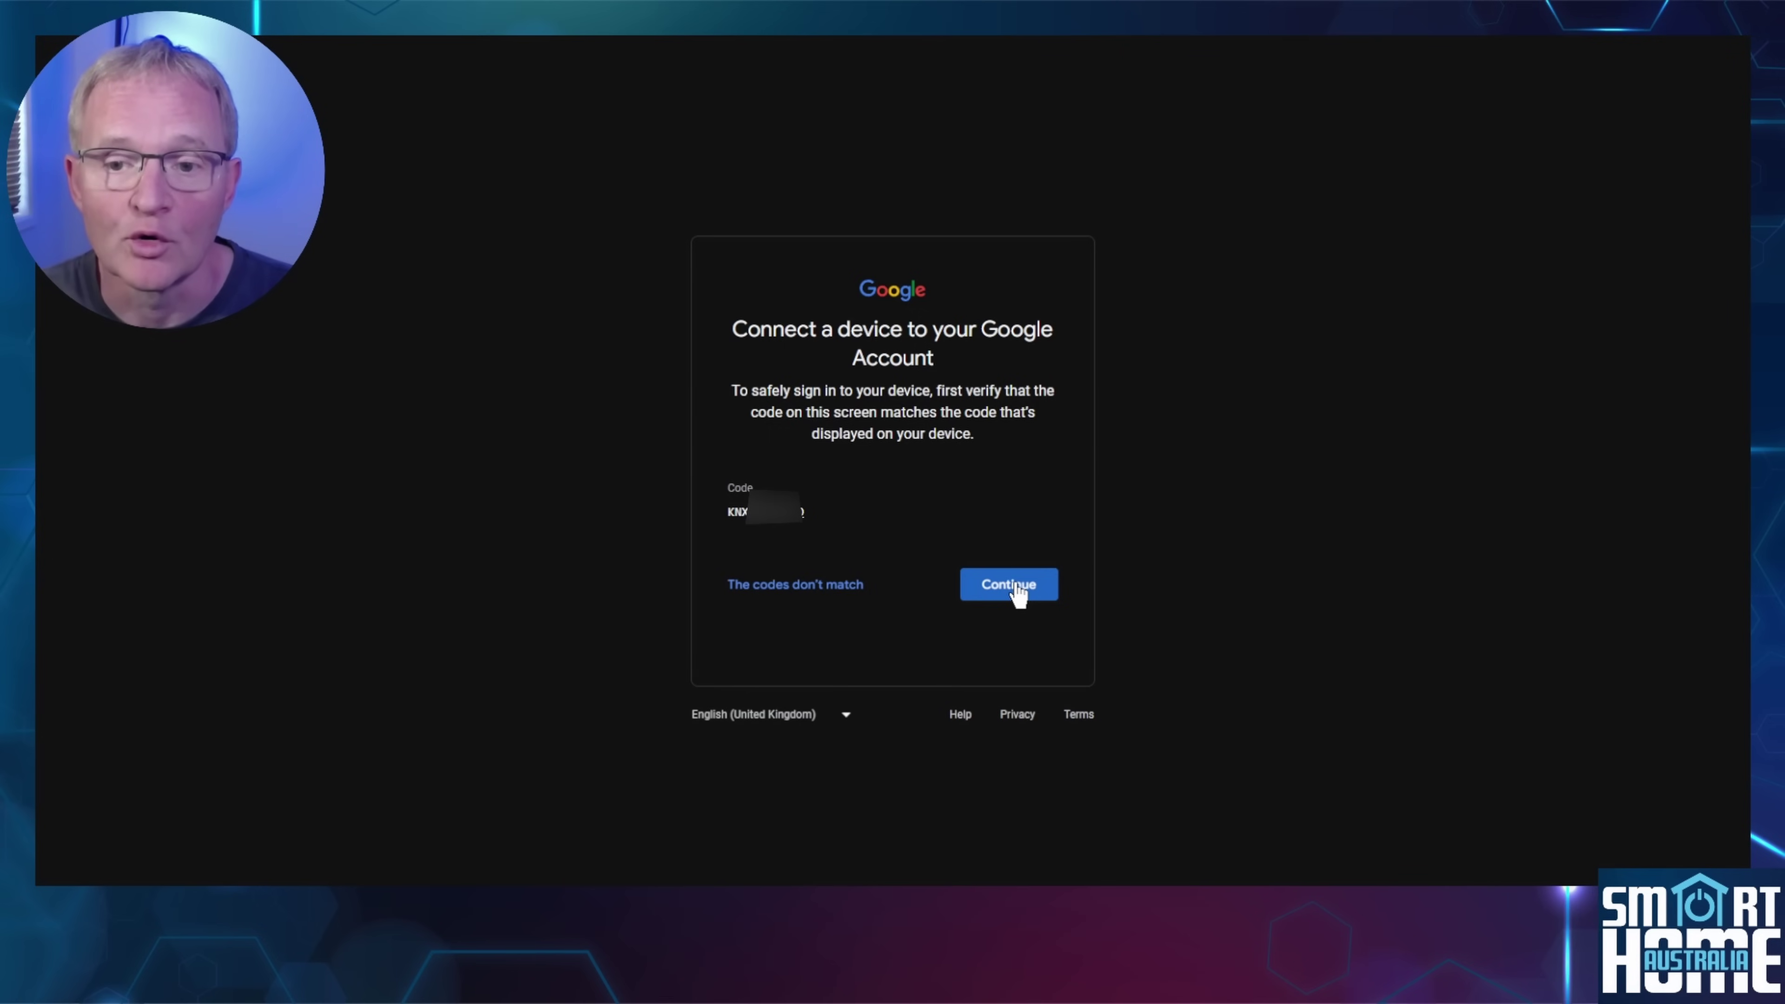
- Confirm the device code, choose the Google account, and allow YouTube on TV access
{"action": "left_click", "coordinate": [1012, 586]}
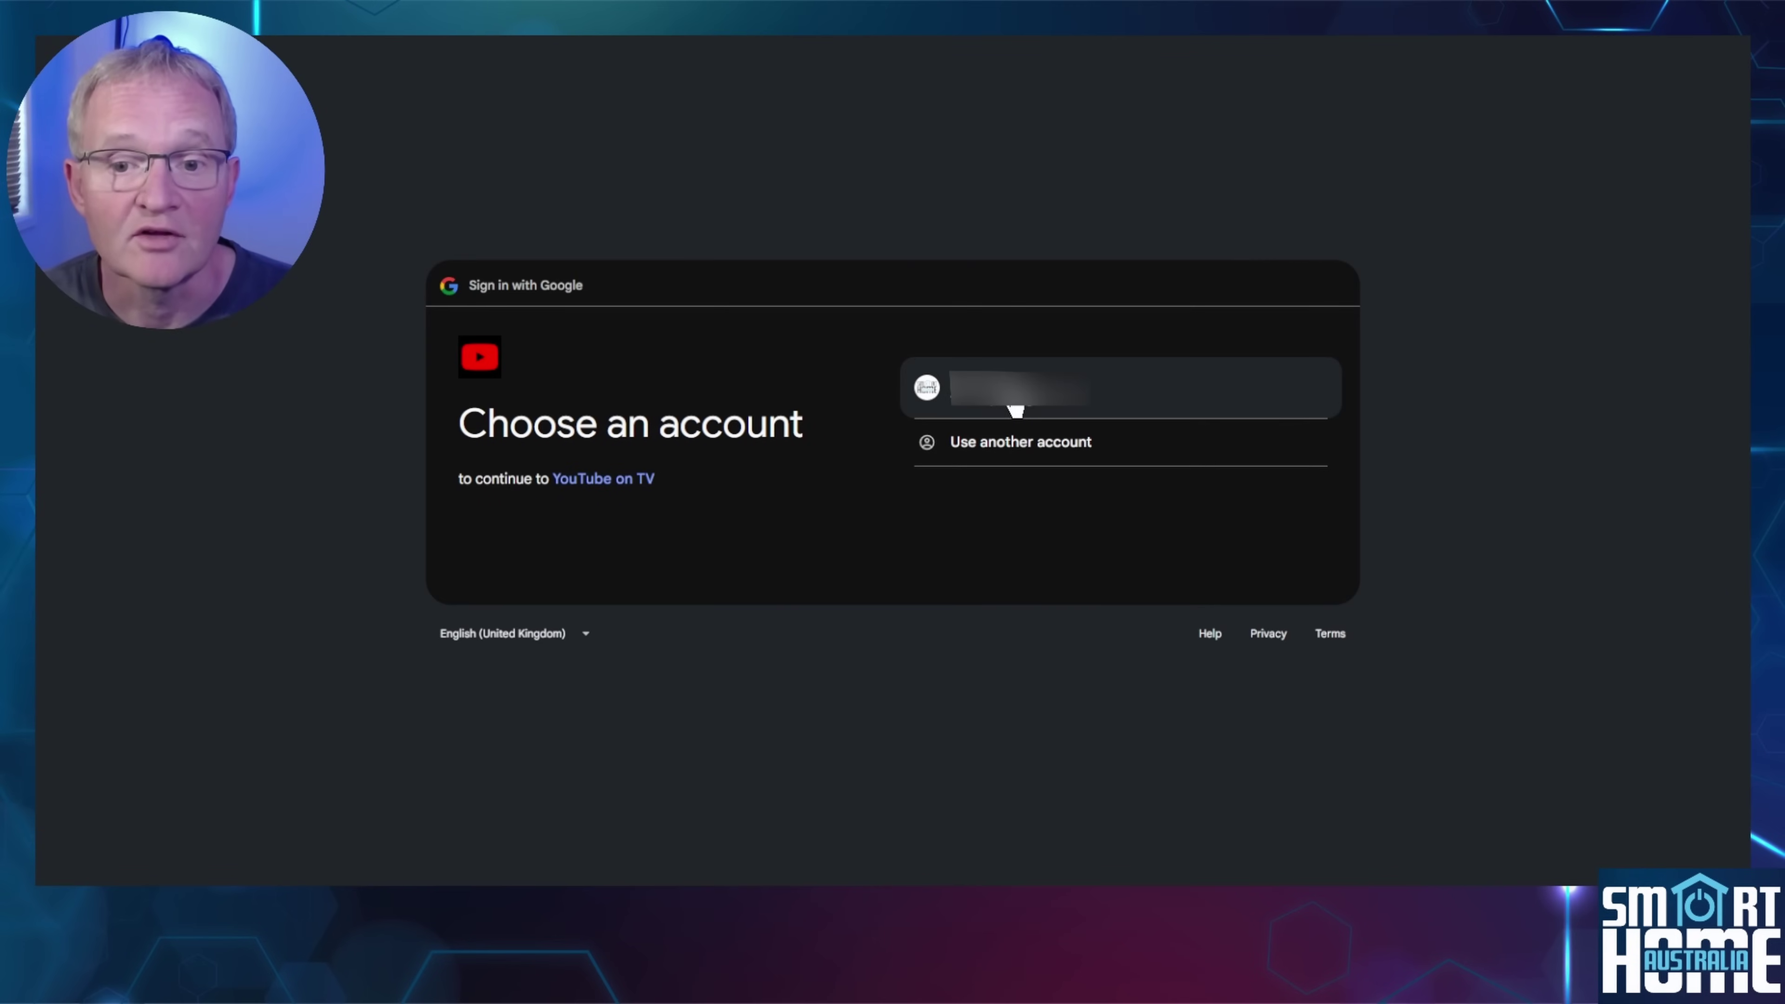
{"action": "left_click", "coordinate": [1015, 394]}
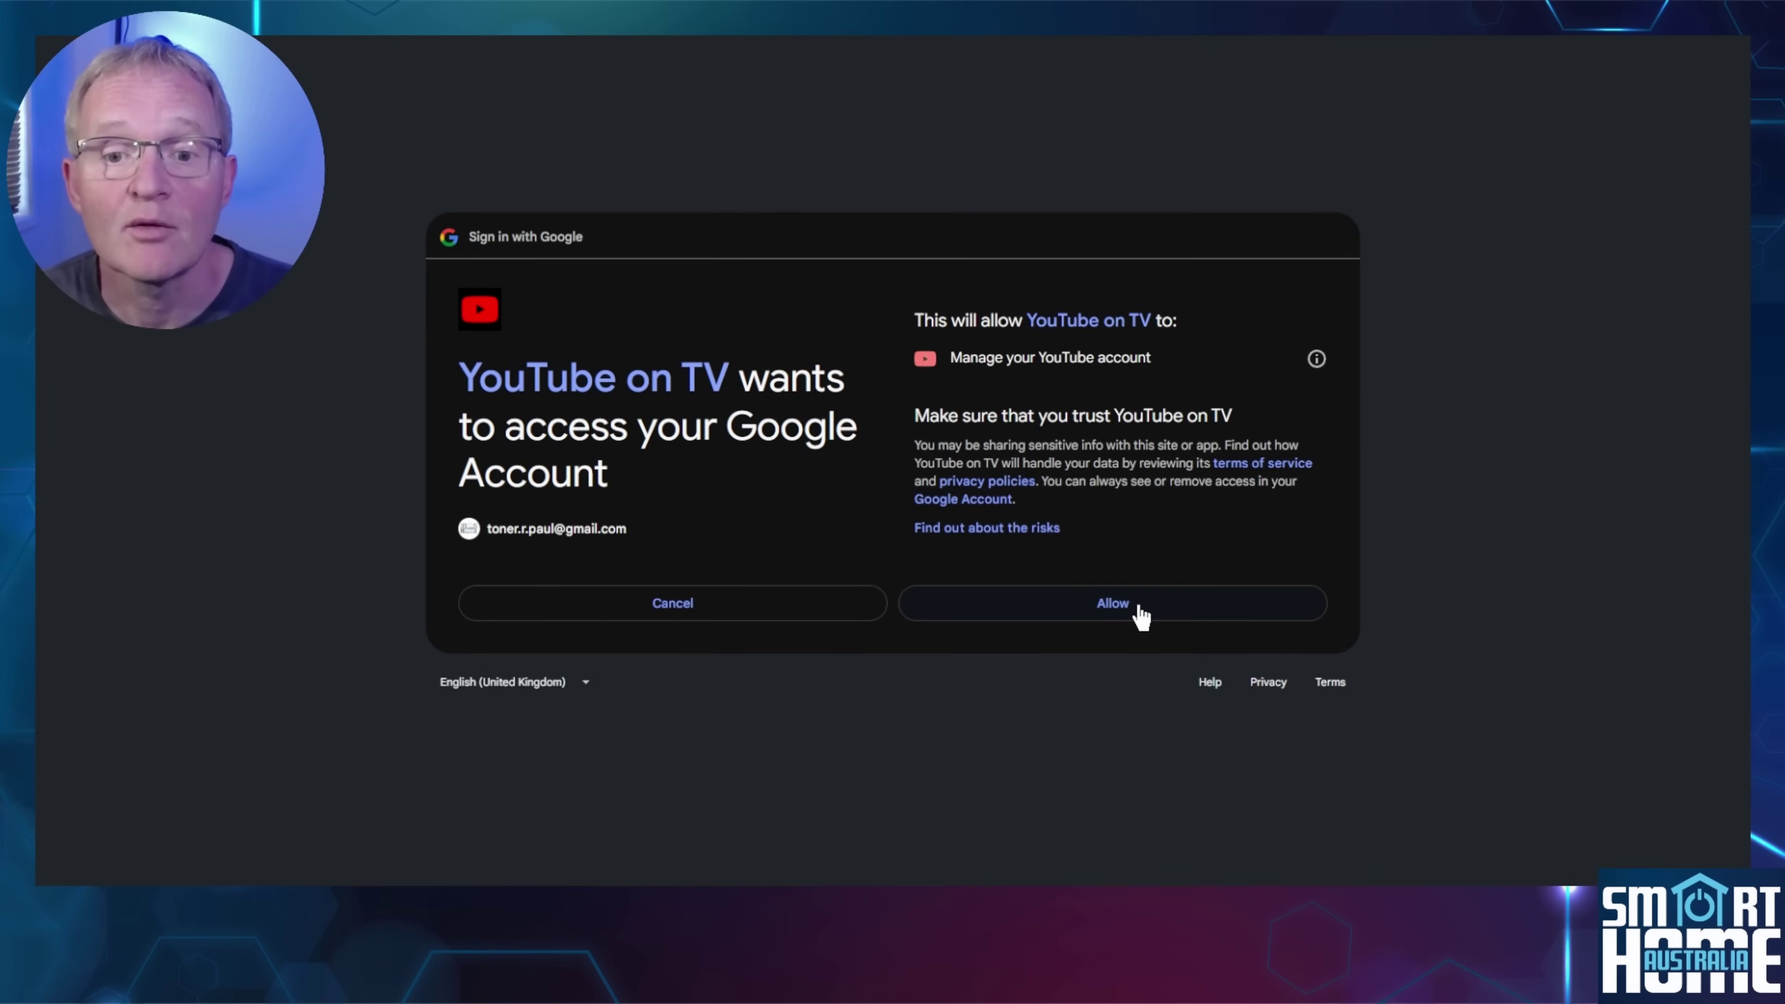
{"action": "left_click", "coordinate": [1137, 605]}
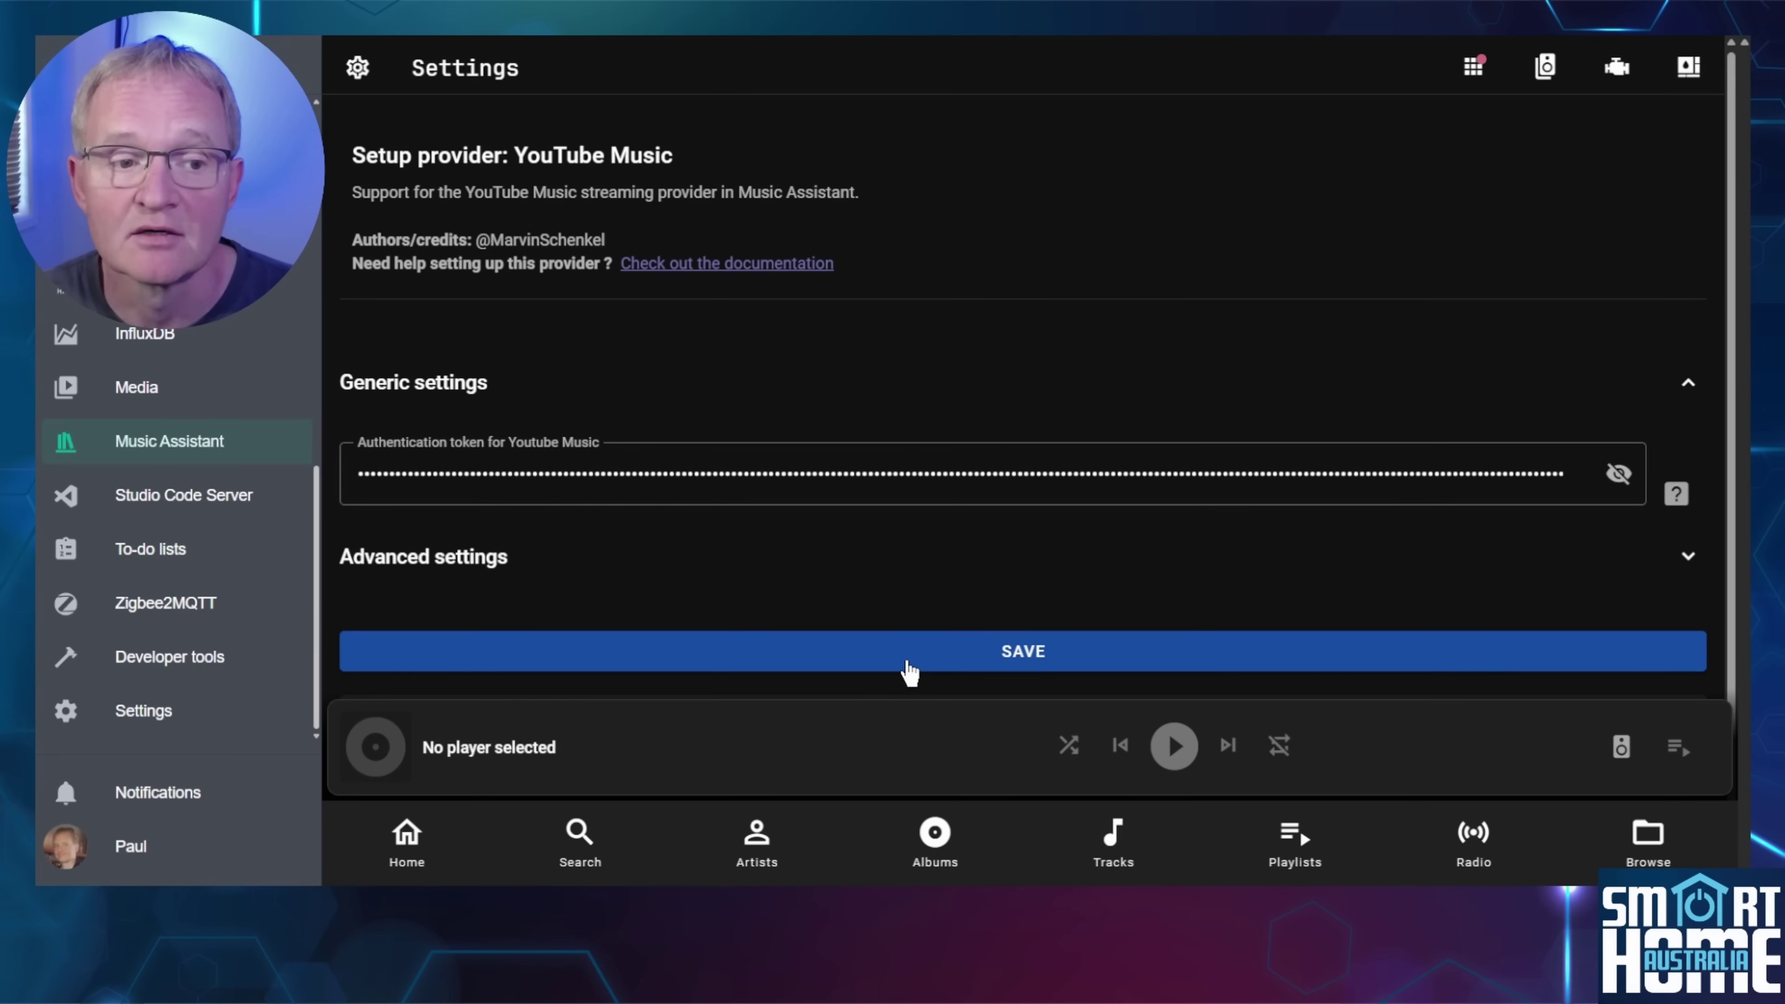
- Save the YouTube Music provider with its filled-in authentication token
{"action": "left_click", "coordinate": [909, 654]}
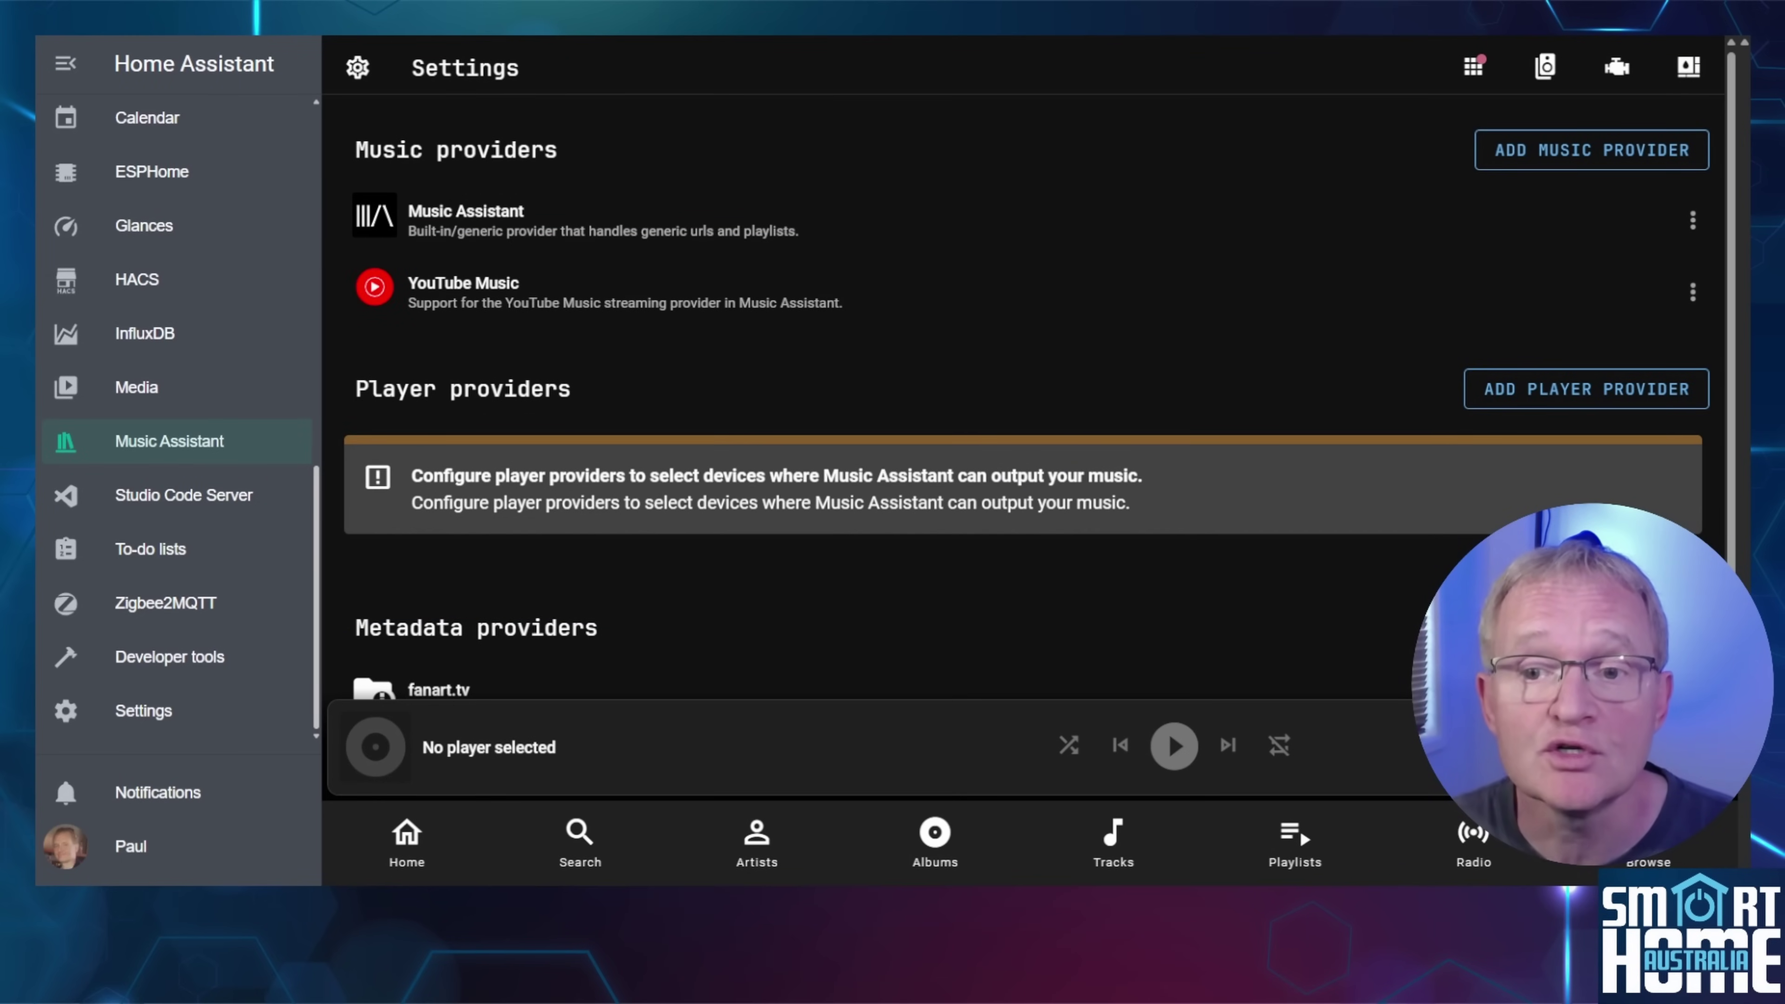
- Add RadioBrowser as a music provider and save its setup
{"action": "left_click", "coordinate": [1589, 164]}
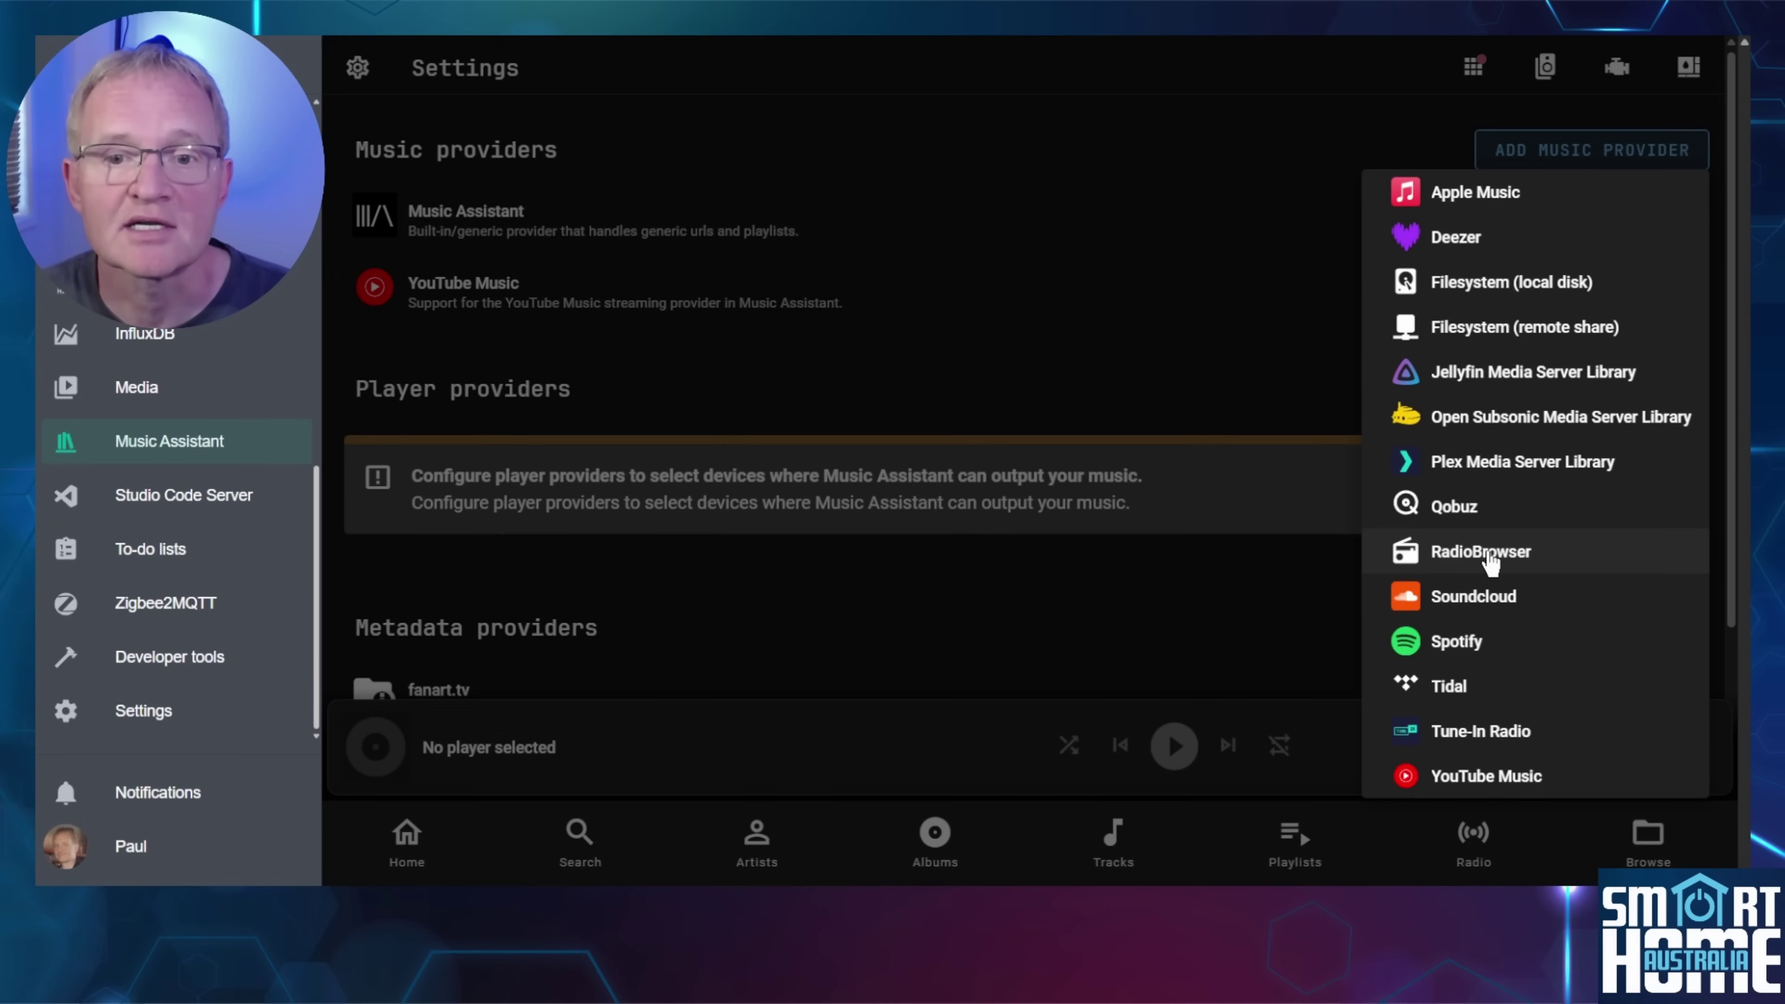
{"action": "left_click", "coordinate": [1483, 552]}
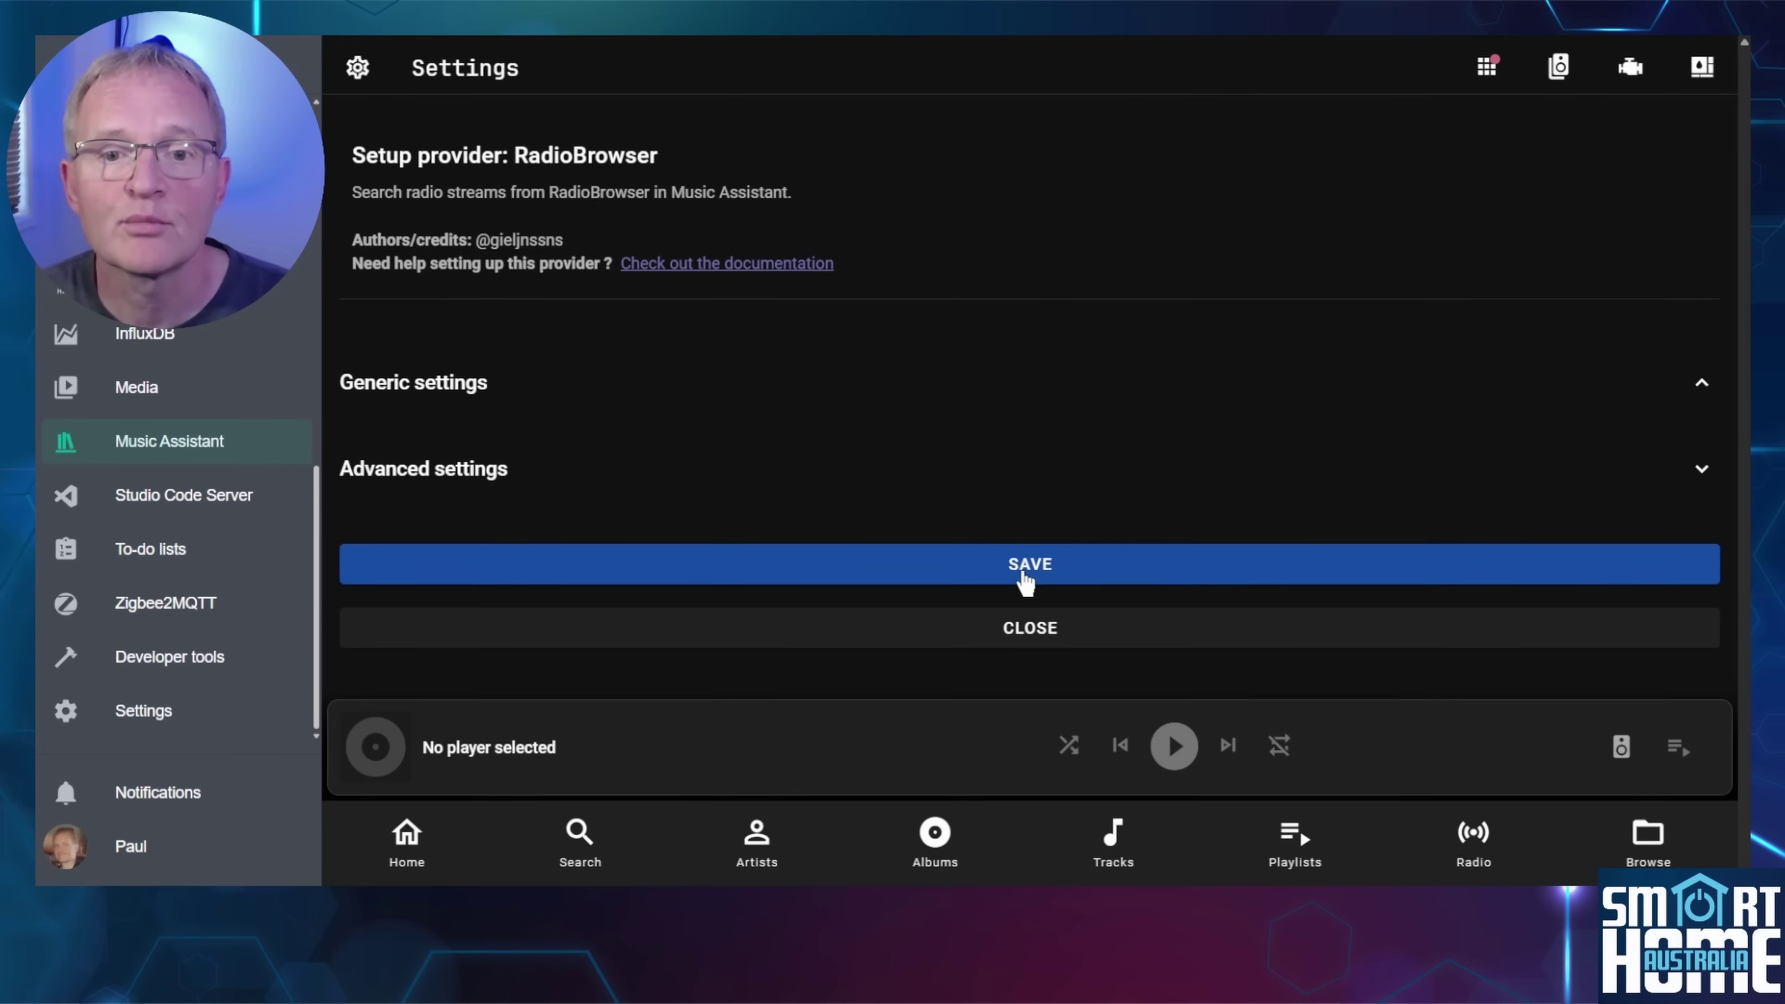
{"action": "left_click", "coordinate": [1470, 570]}
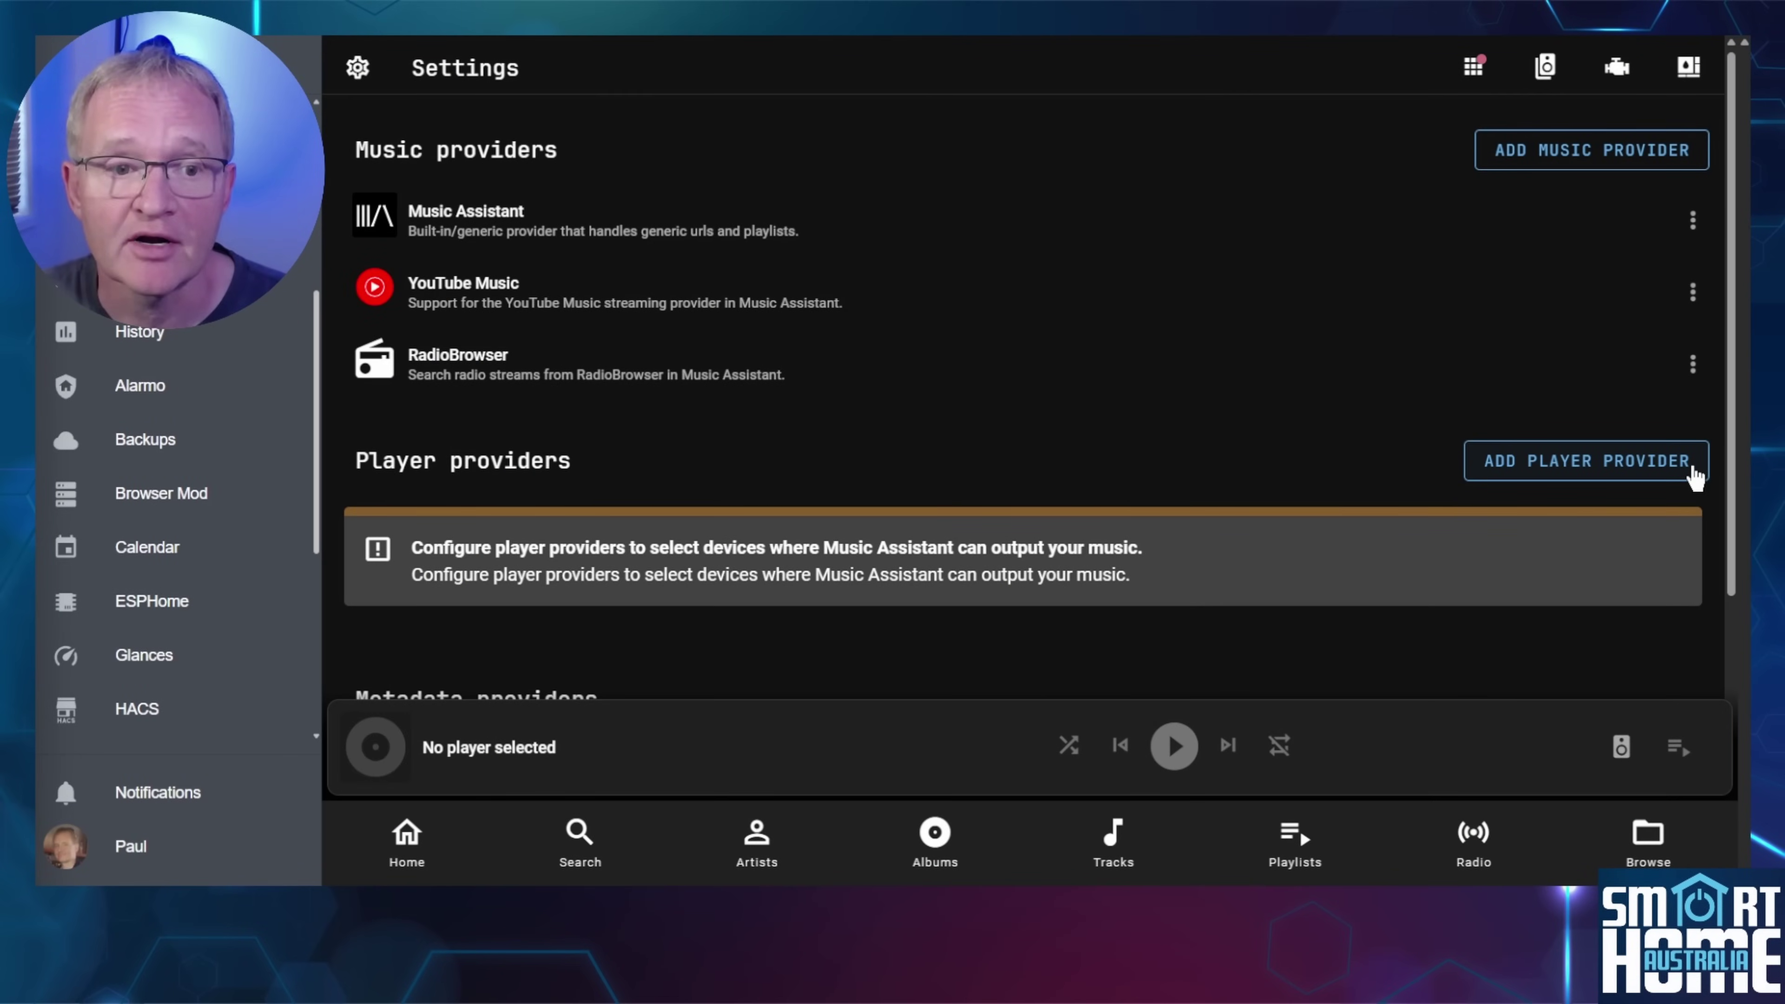
- Add the UPnP/DLNA Player provider so the Libratone speaker is discovered
{"action": "left_click", "coordinate": [1694, 477]}
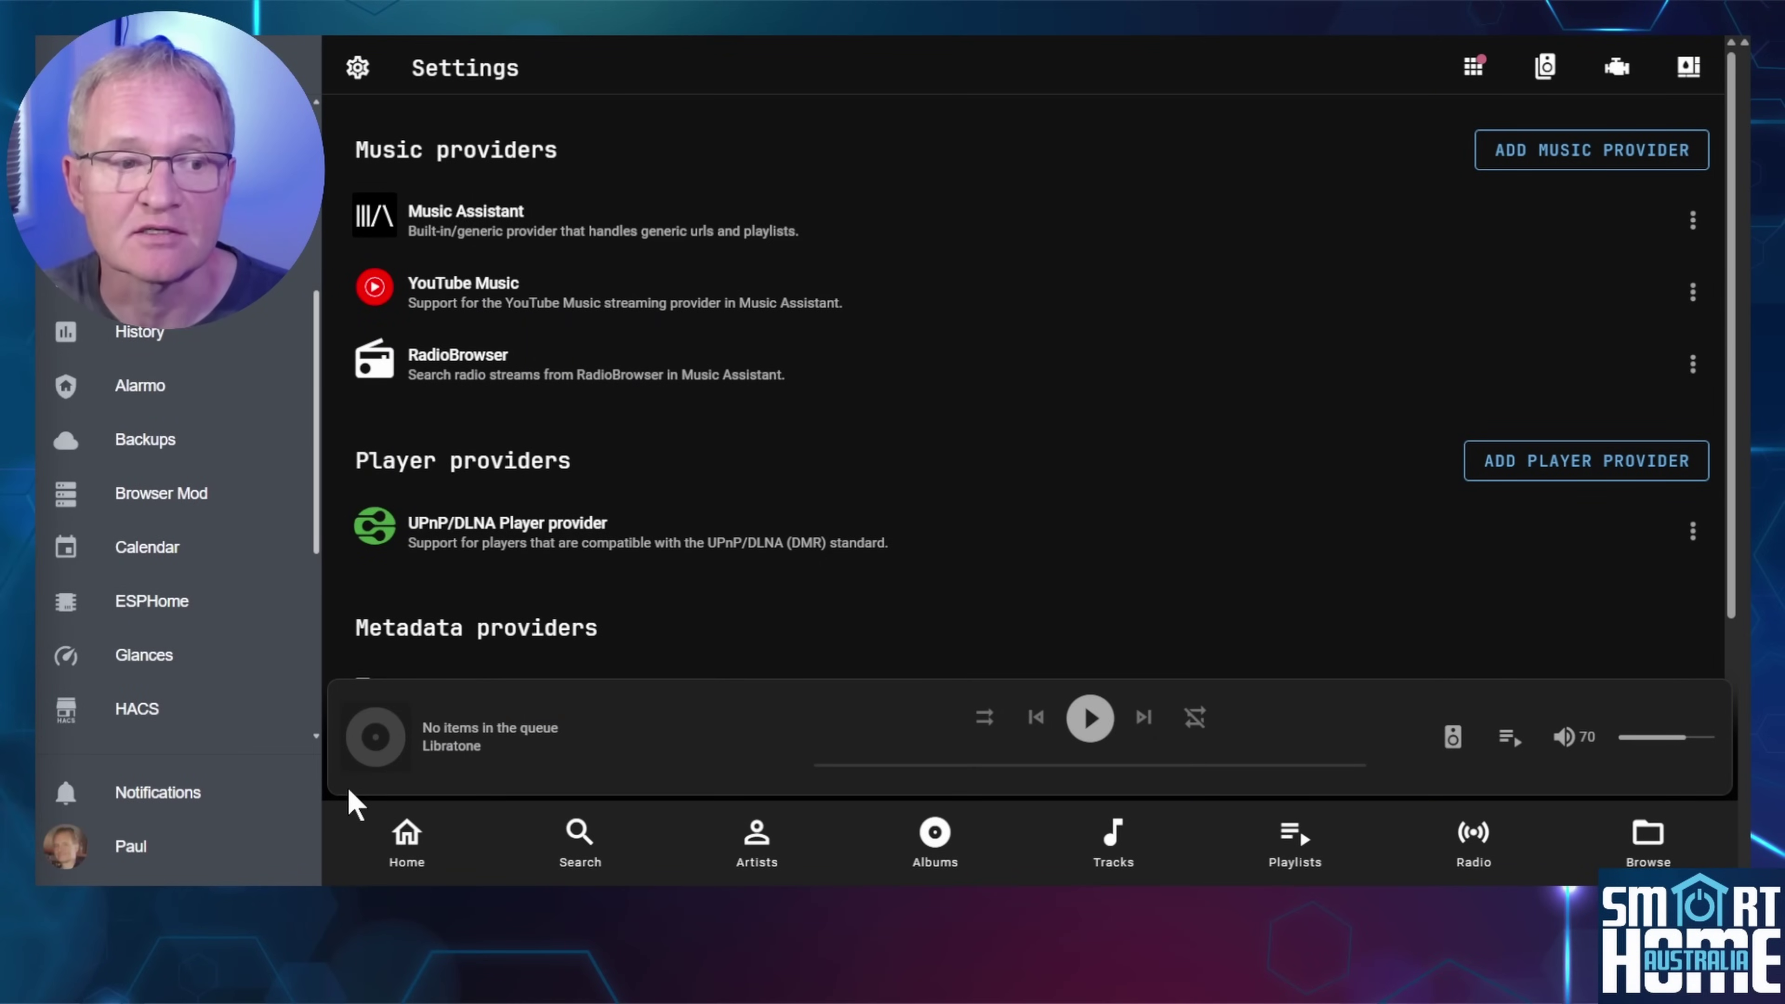
- Return to the Music Assistant home page and show the available players, including the Libratone speaker
{"action": "left_click", "coordinate": [403, 859]}
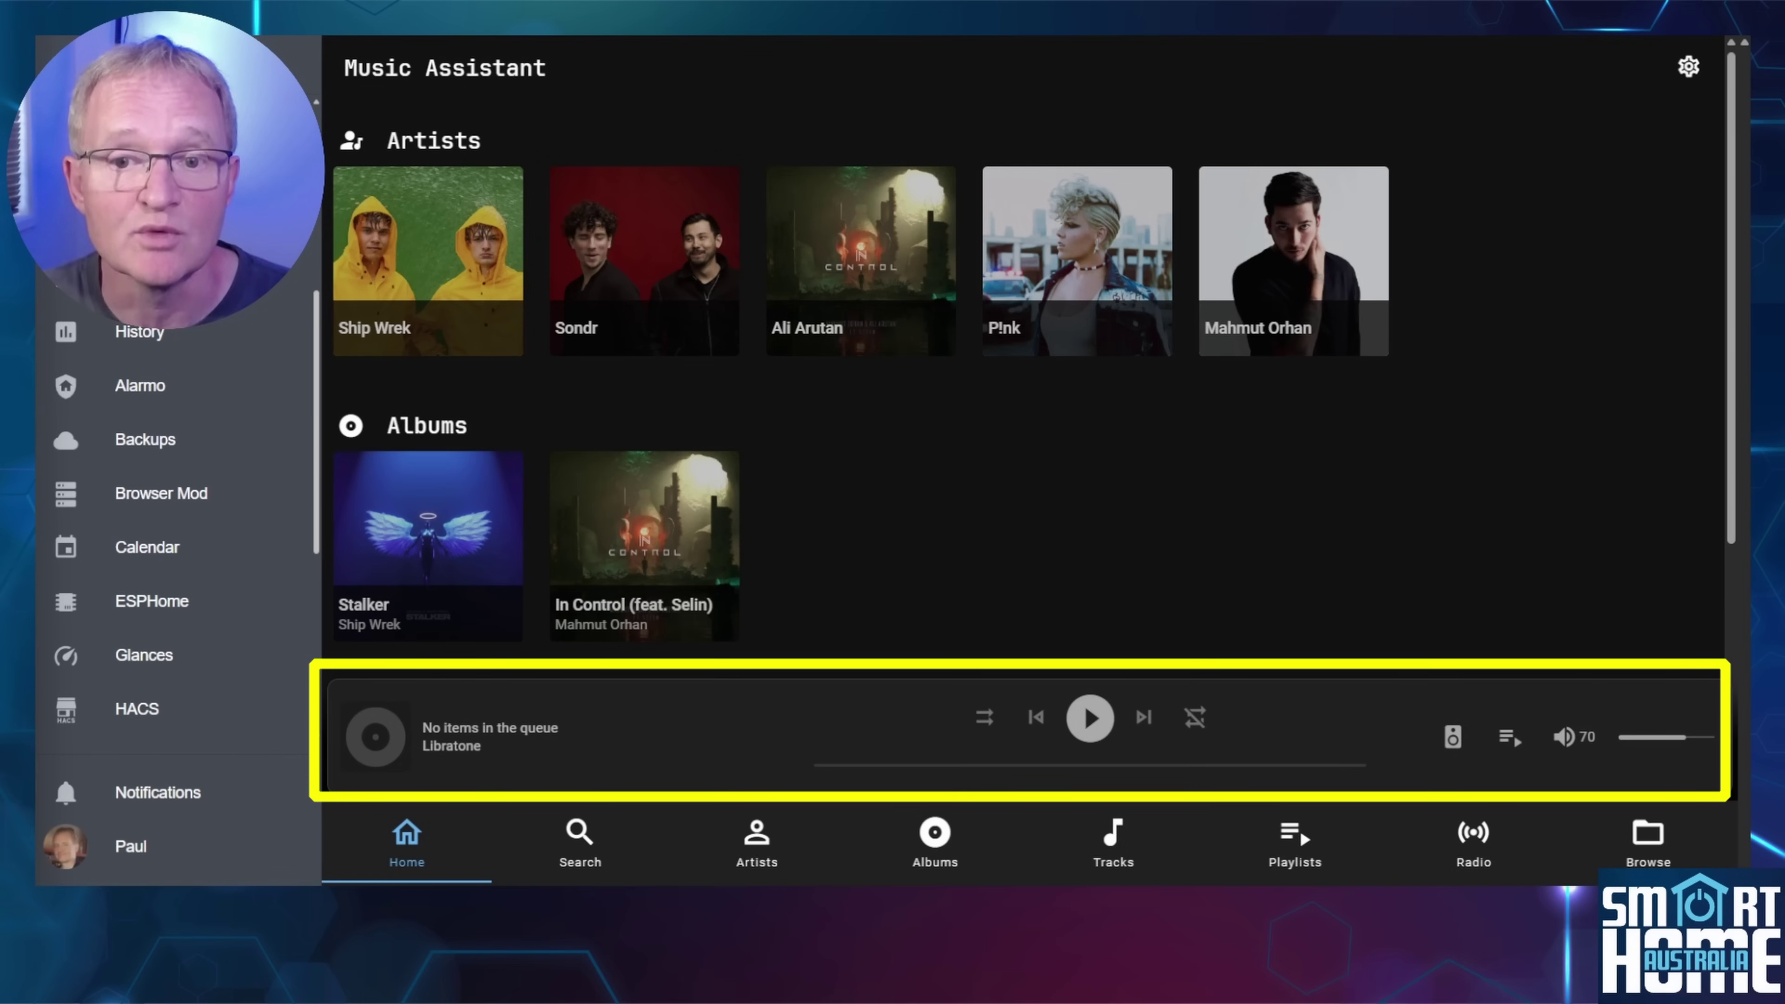
{"action": "left_click", "coordinate": [1452, 735]}
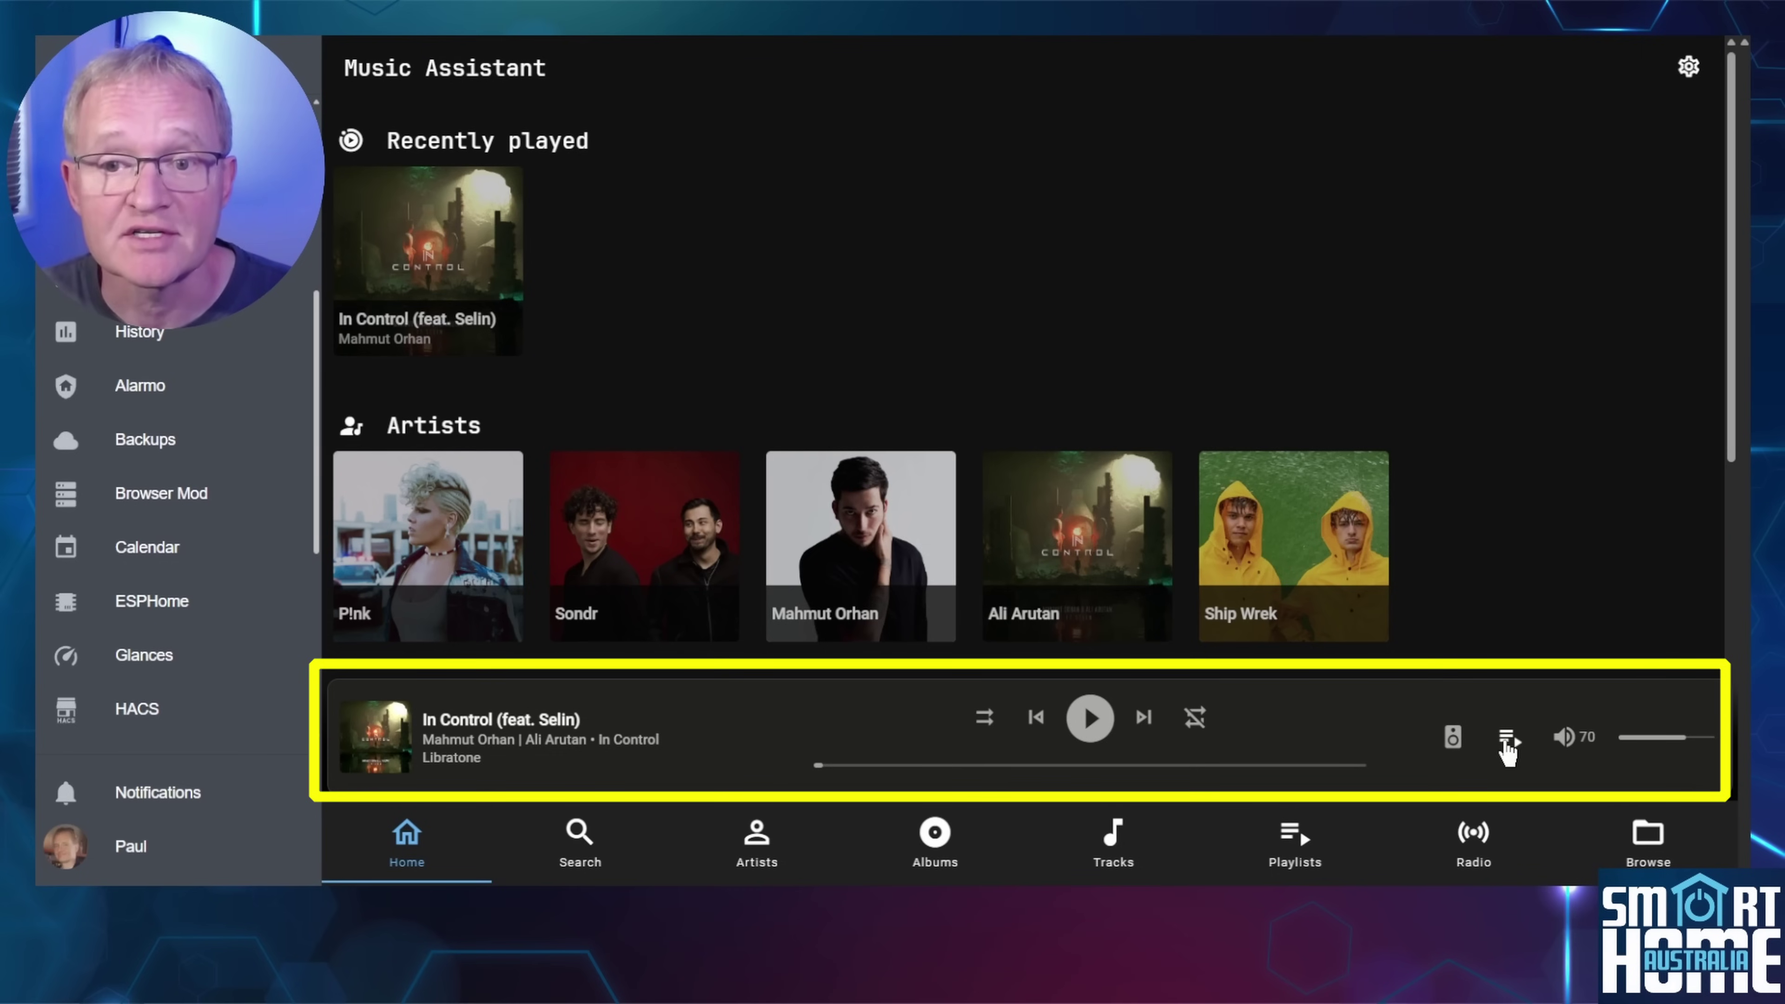
{"action": "left_click", "coordinate": [1505, 743]}
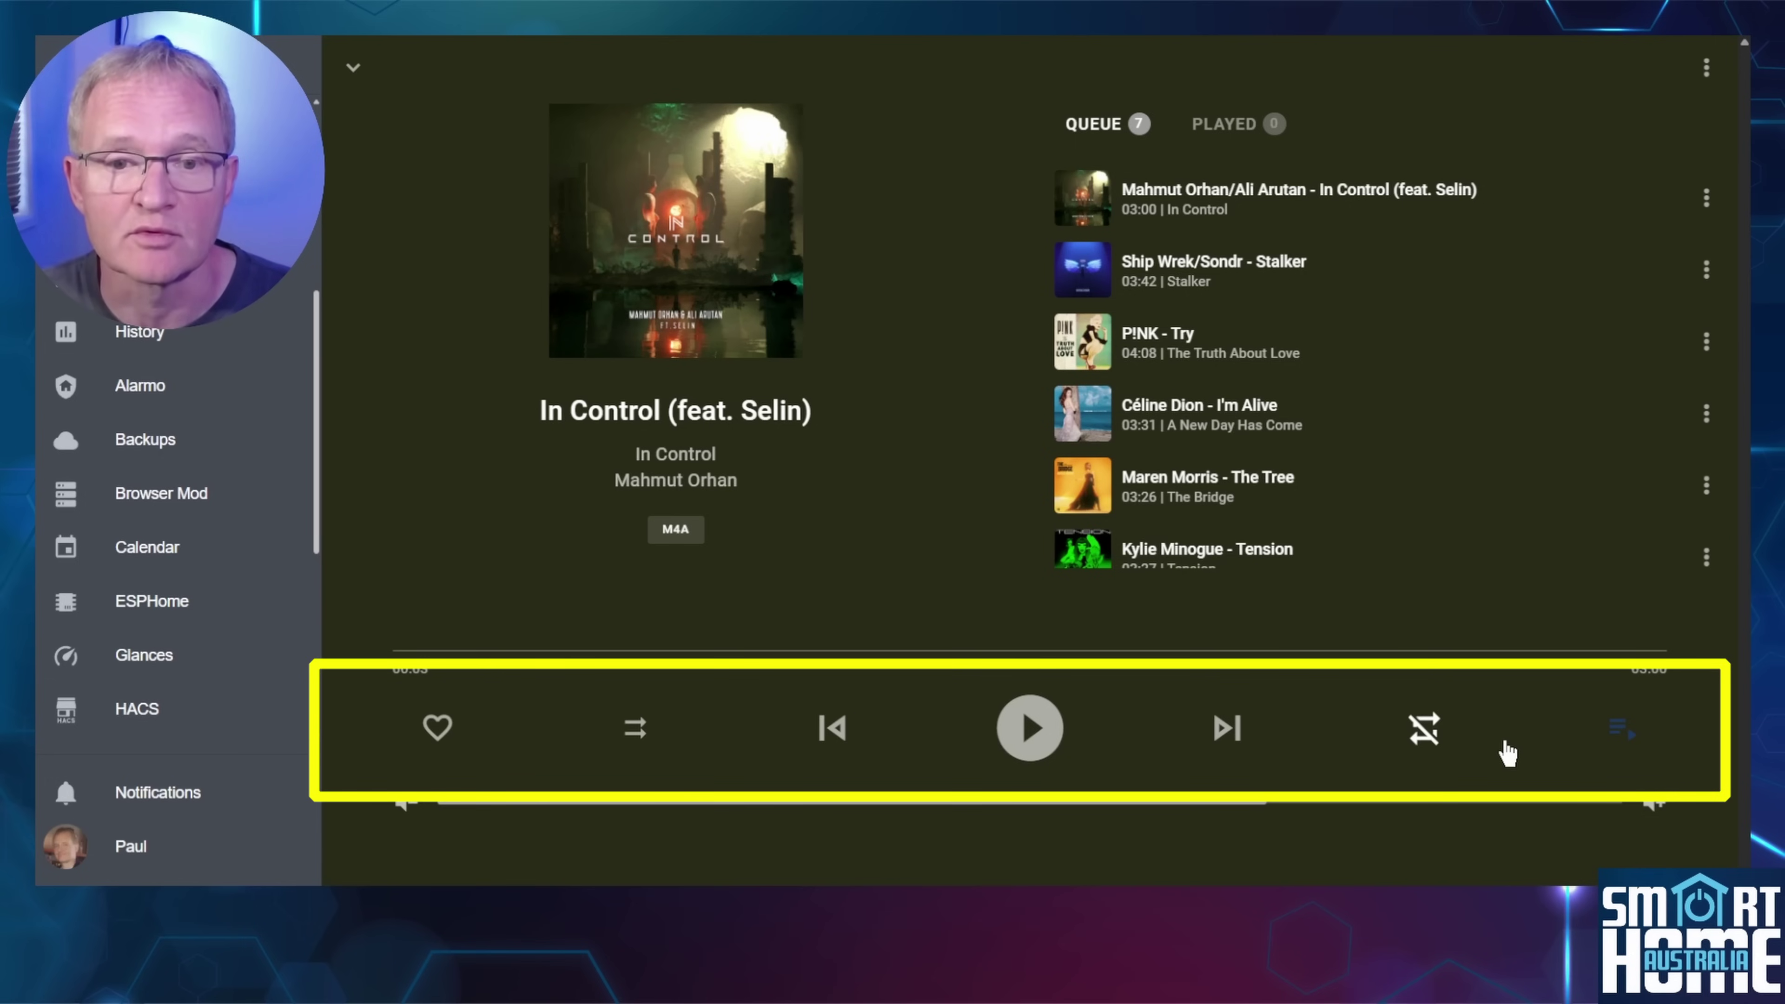
{"action": "key", "text": "Escape"}
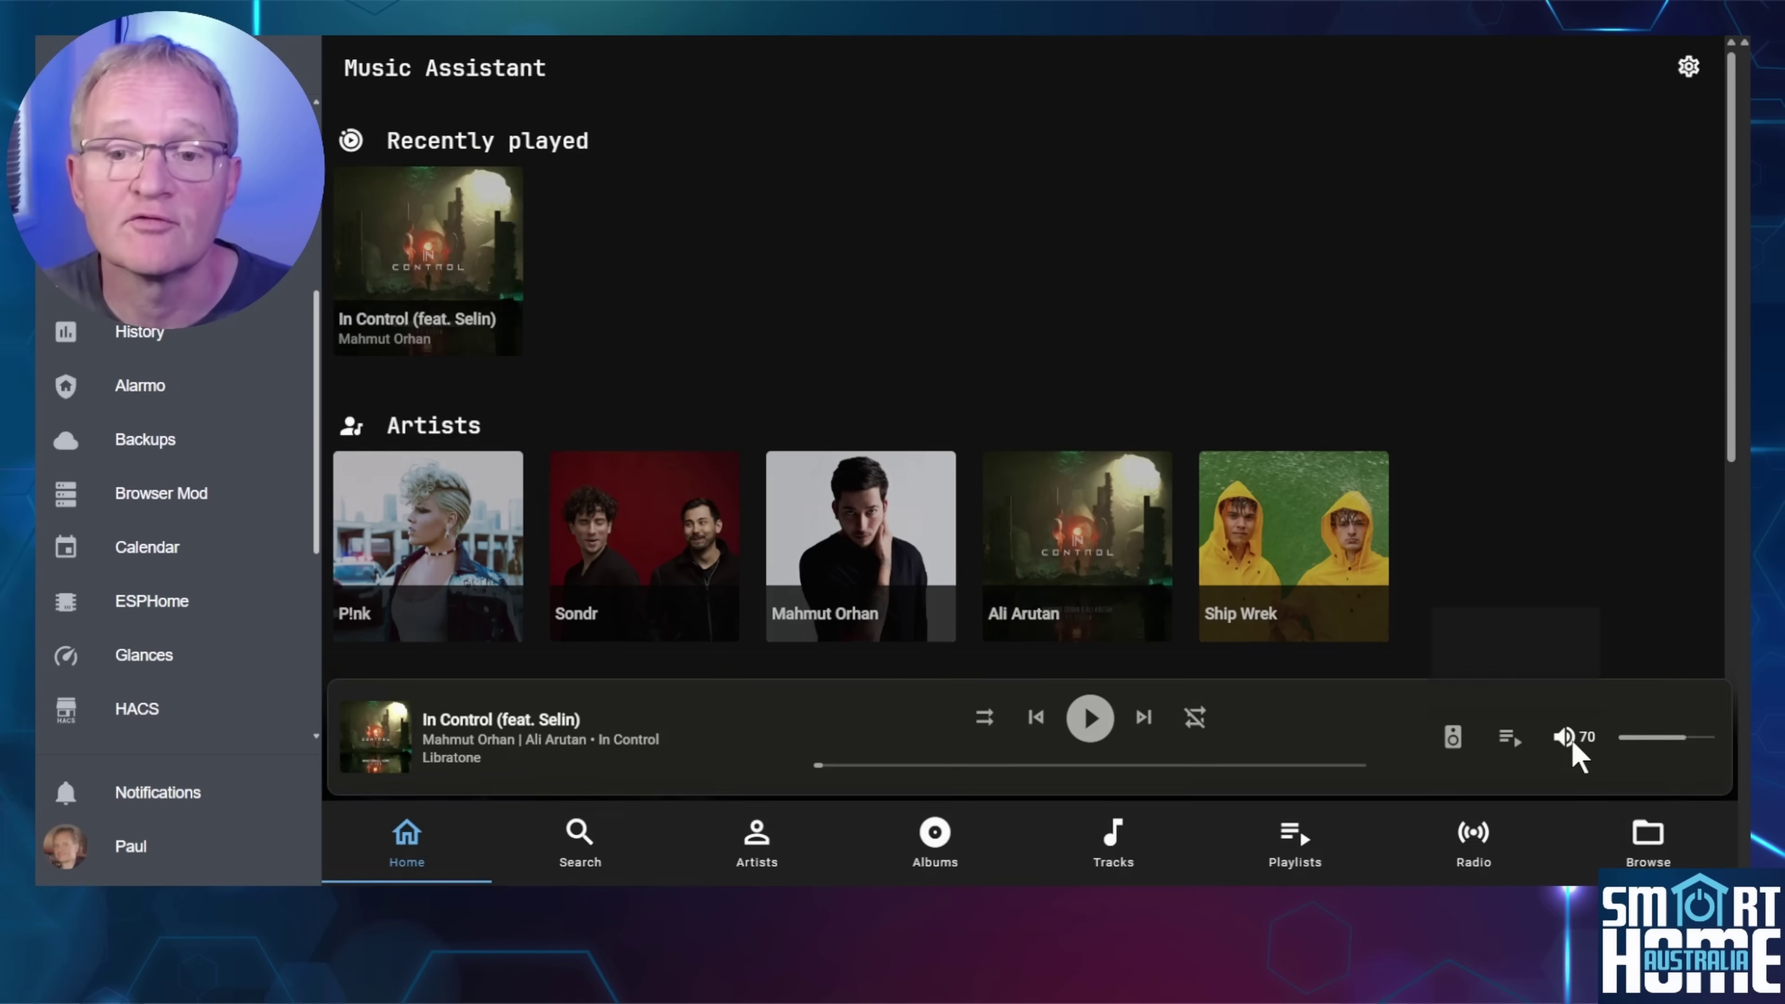
{"action": "left_click", "coordinate": [1568, 743]}
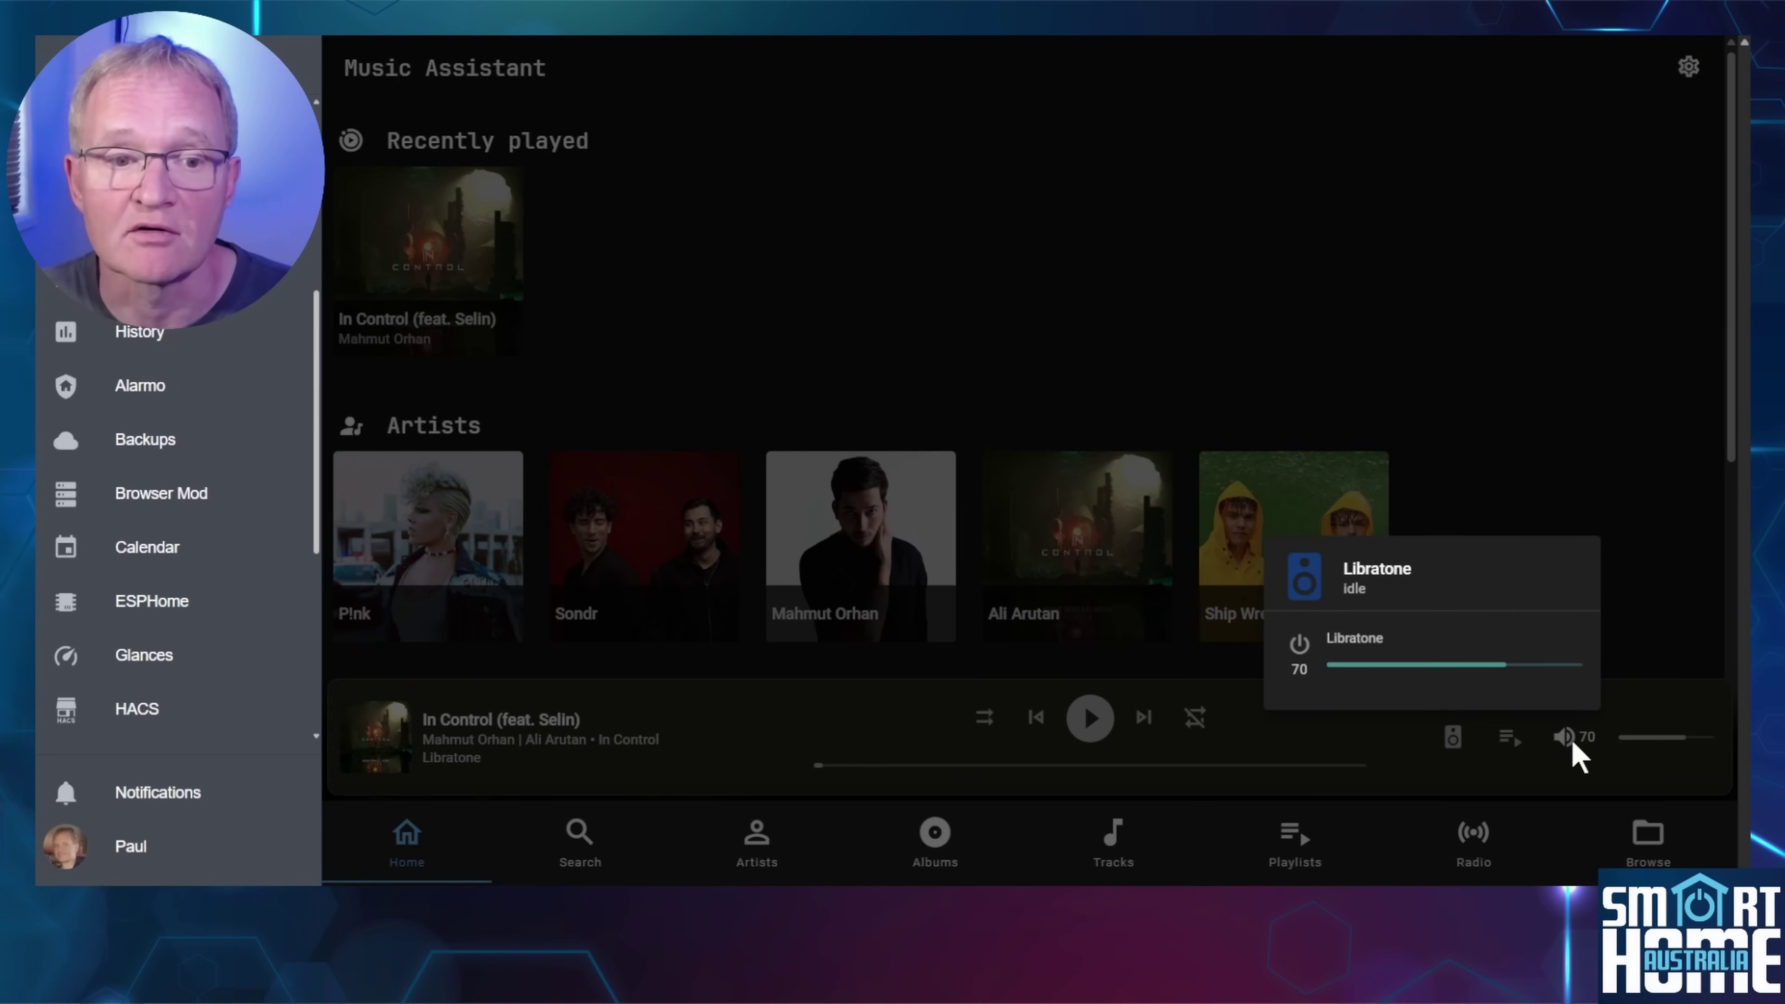
{"action": "key", "text": "Escape"}
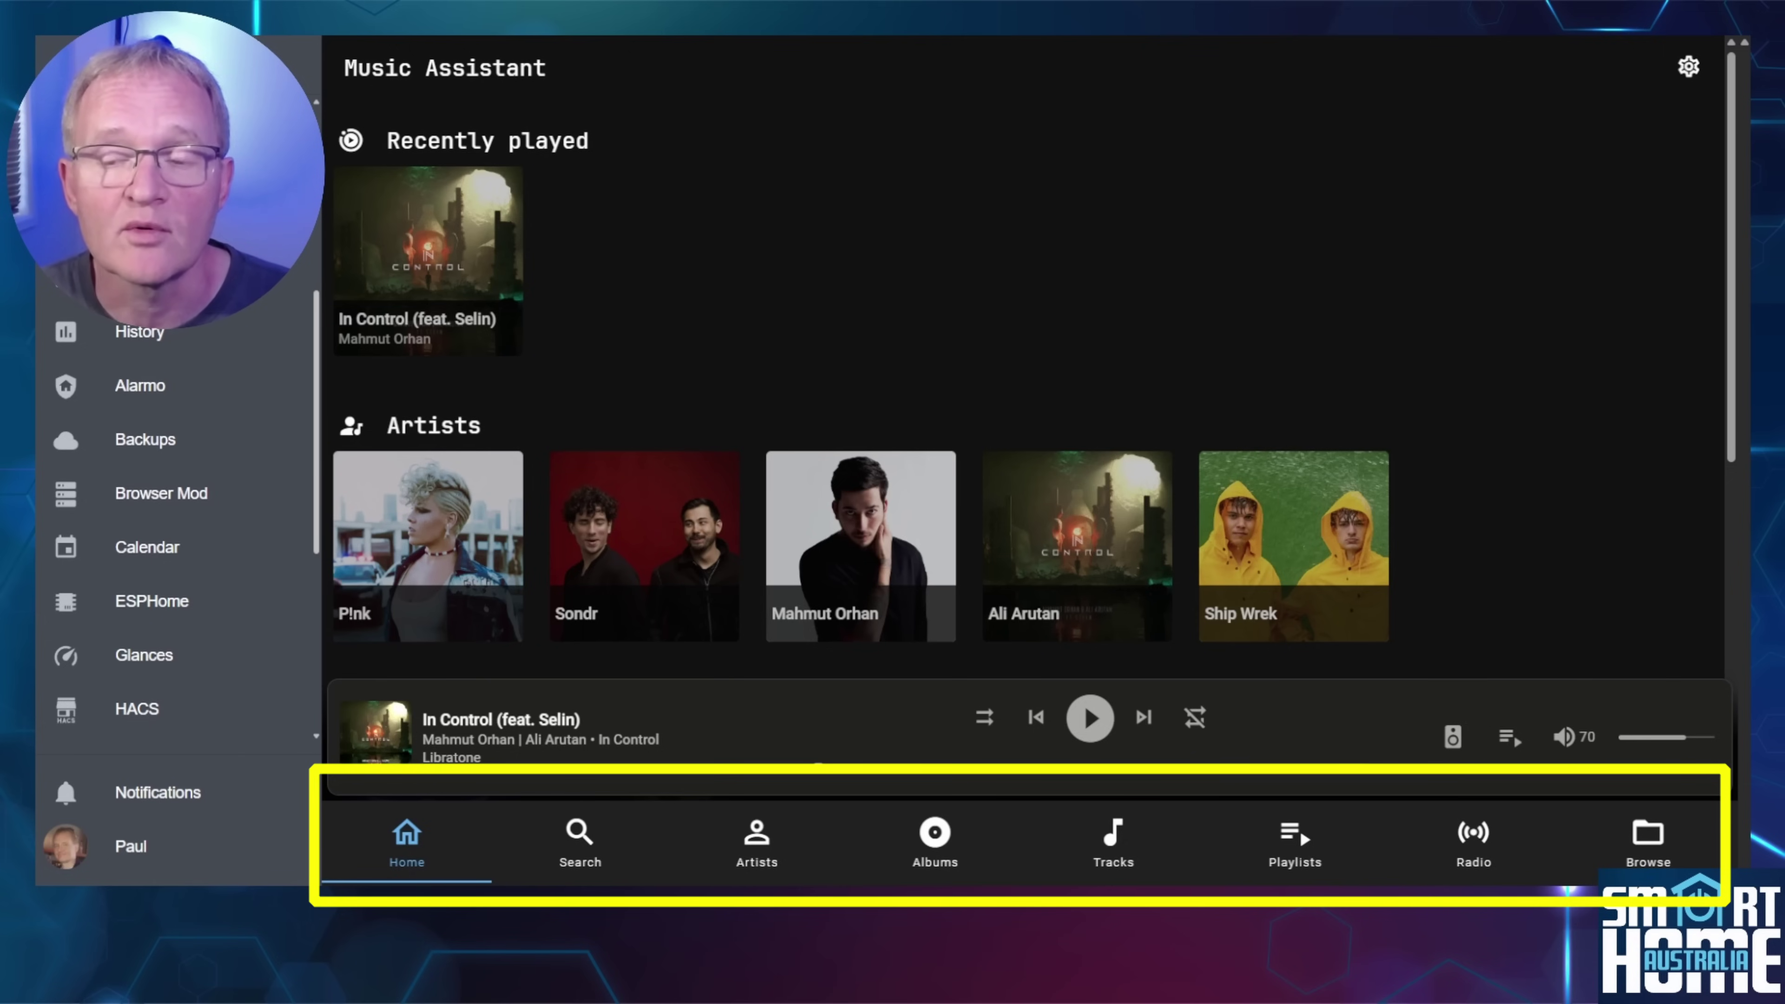
- Search Music Assistant for 'taylor swift' and add the Taylor Swift artist to the library
{"action": "left_click", "coordinate": [571, 864]}
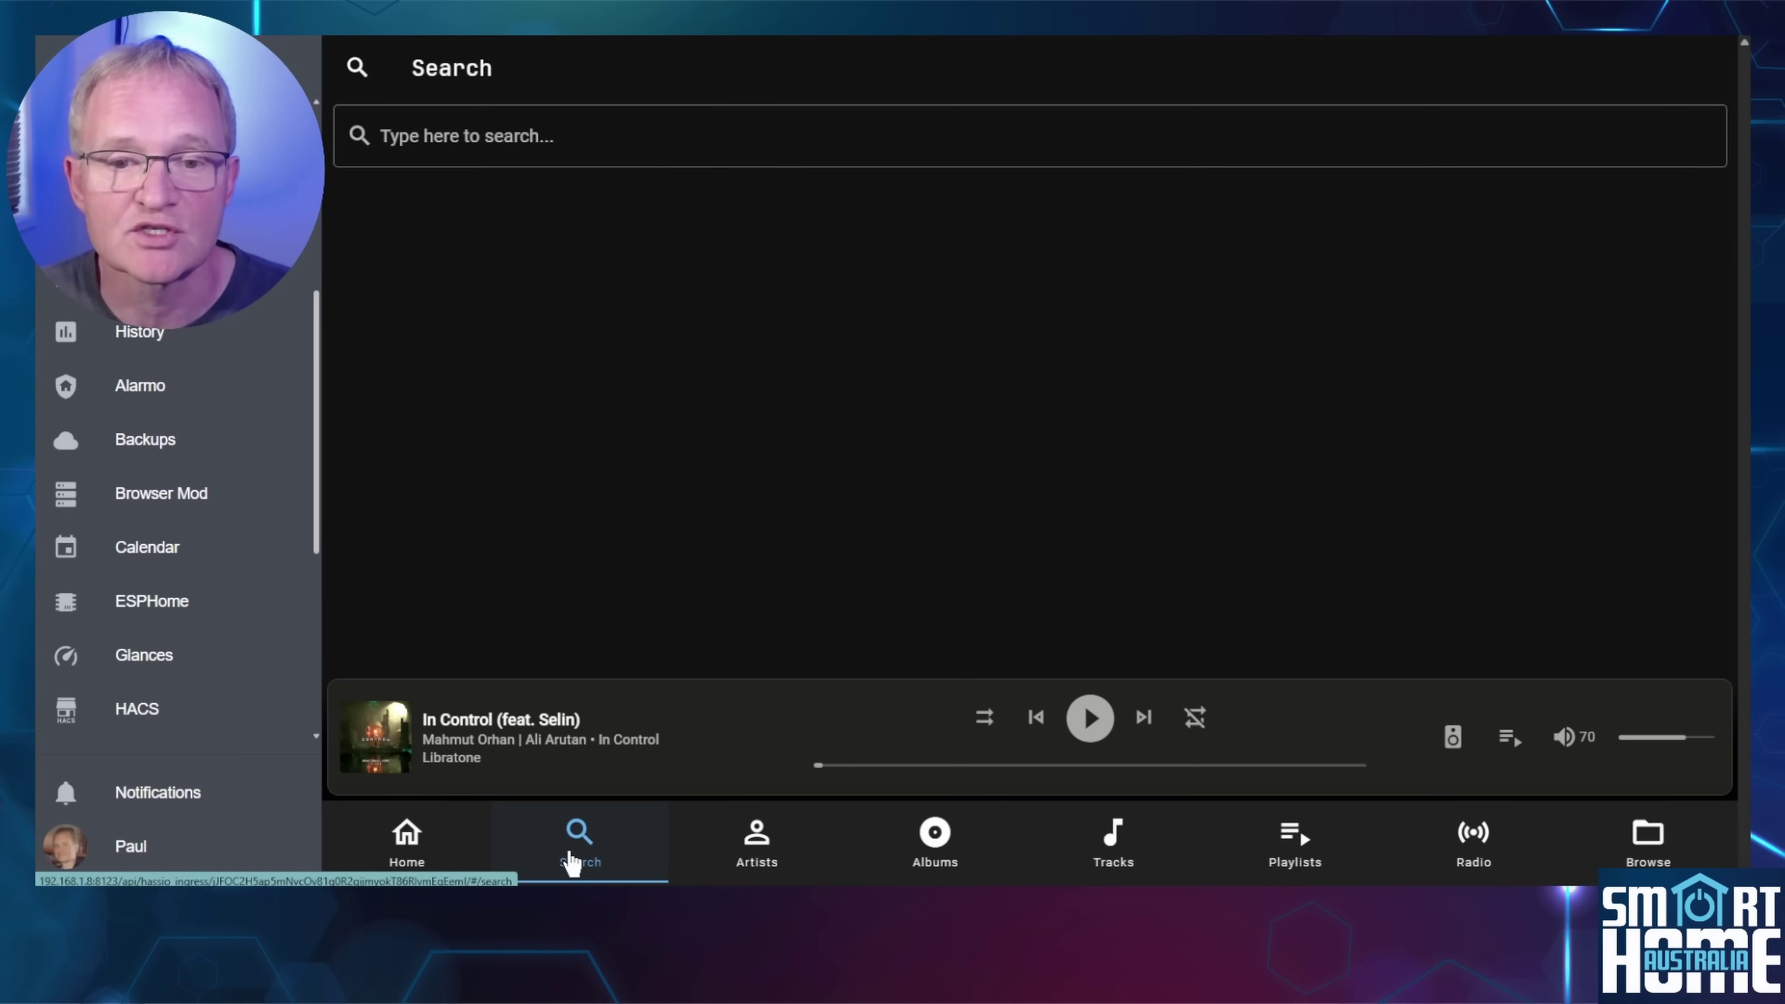
{"action": "type", "text": "taylor swift"}
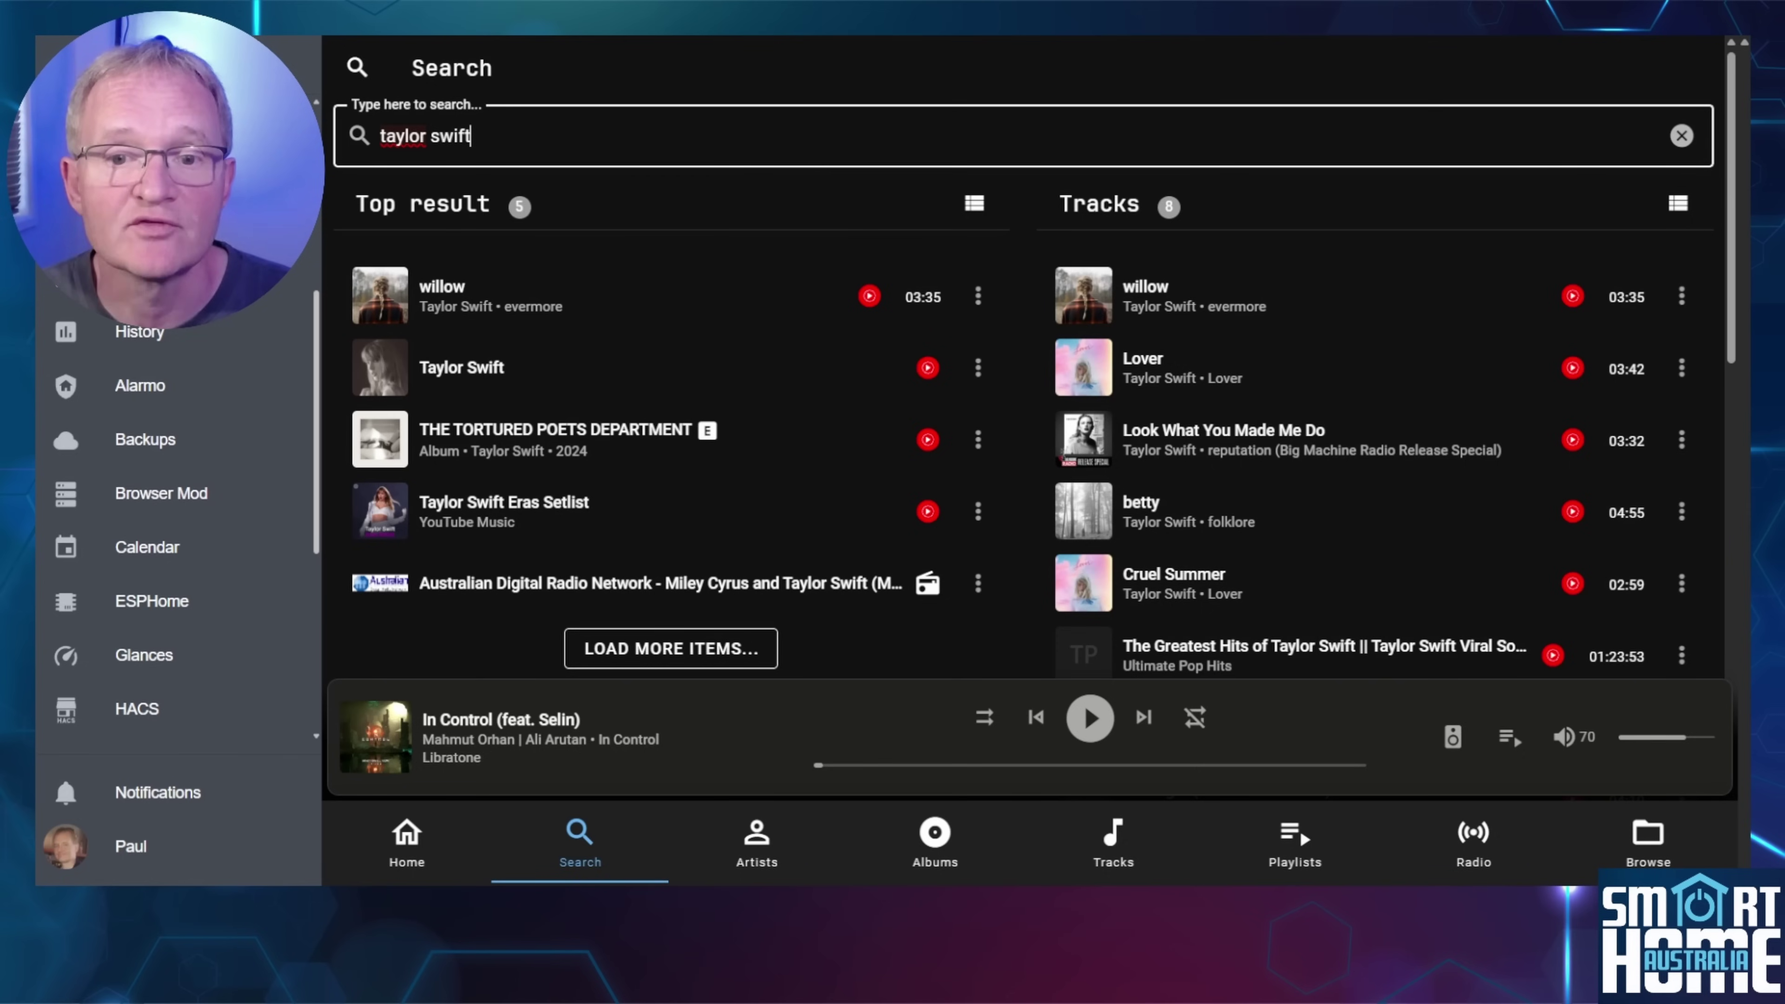
{"action": "scroll", "coordinate": [977, 265], "scroll_direction": "down", "scroll_amount": 10}
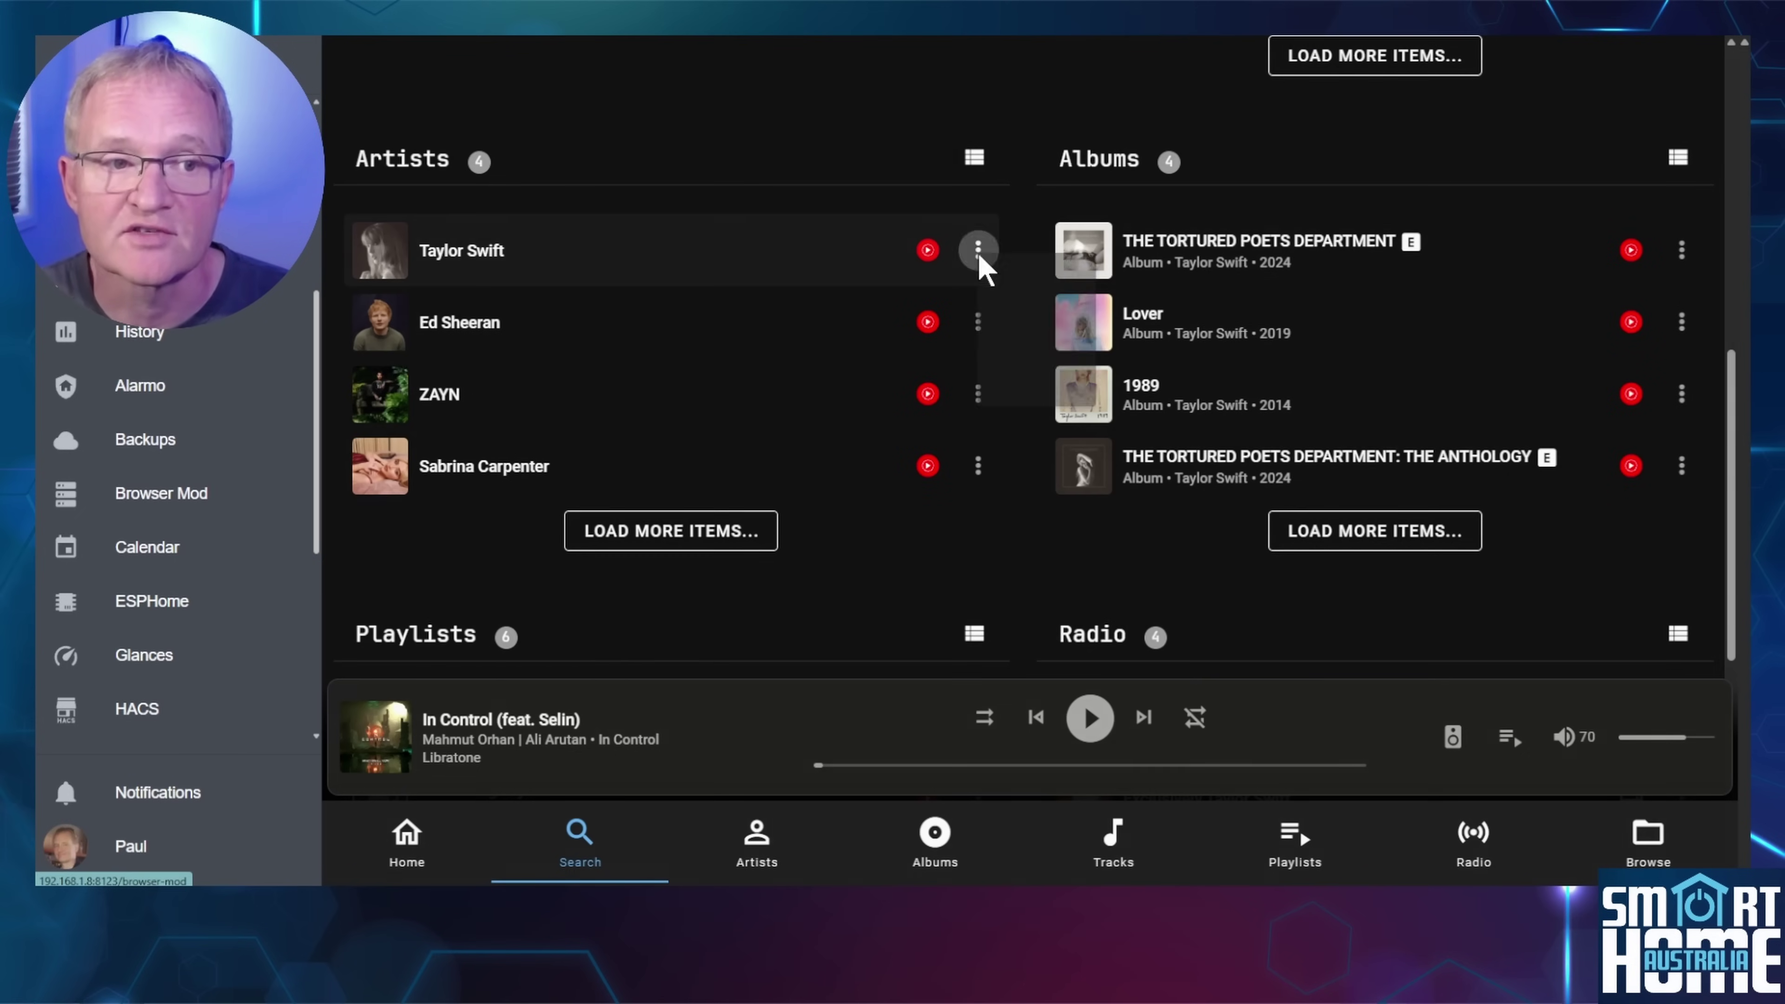
{"action": "left_click", "coordinate": [978, 252]}
{"action": "left_click", "coordinate": [1078, 568]}
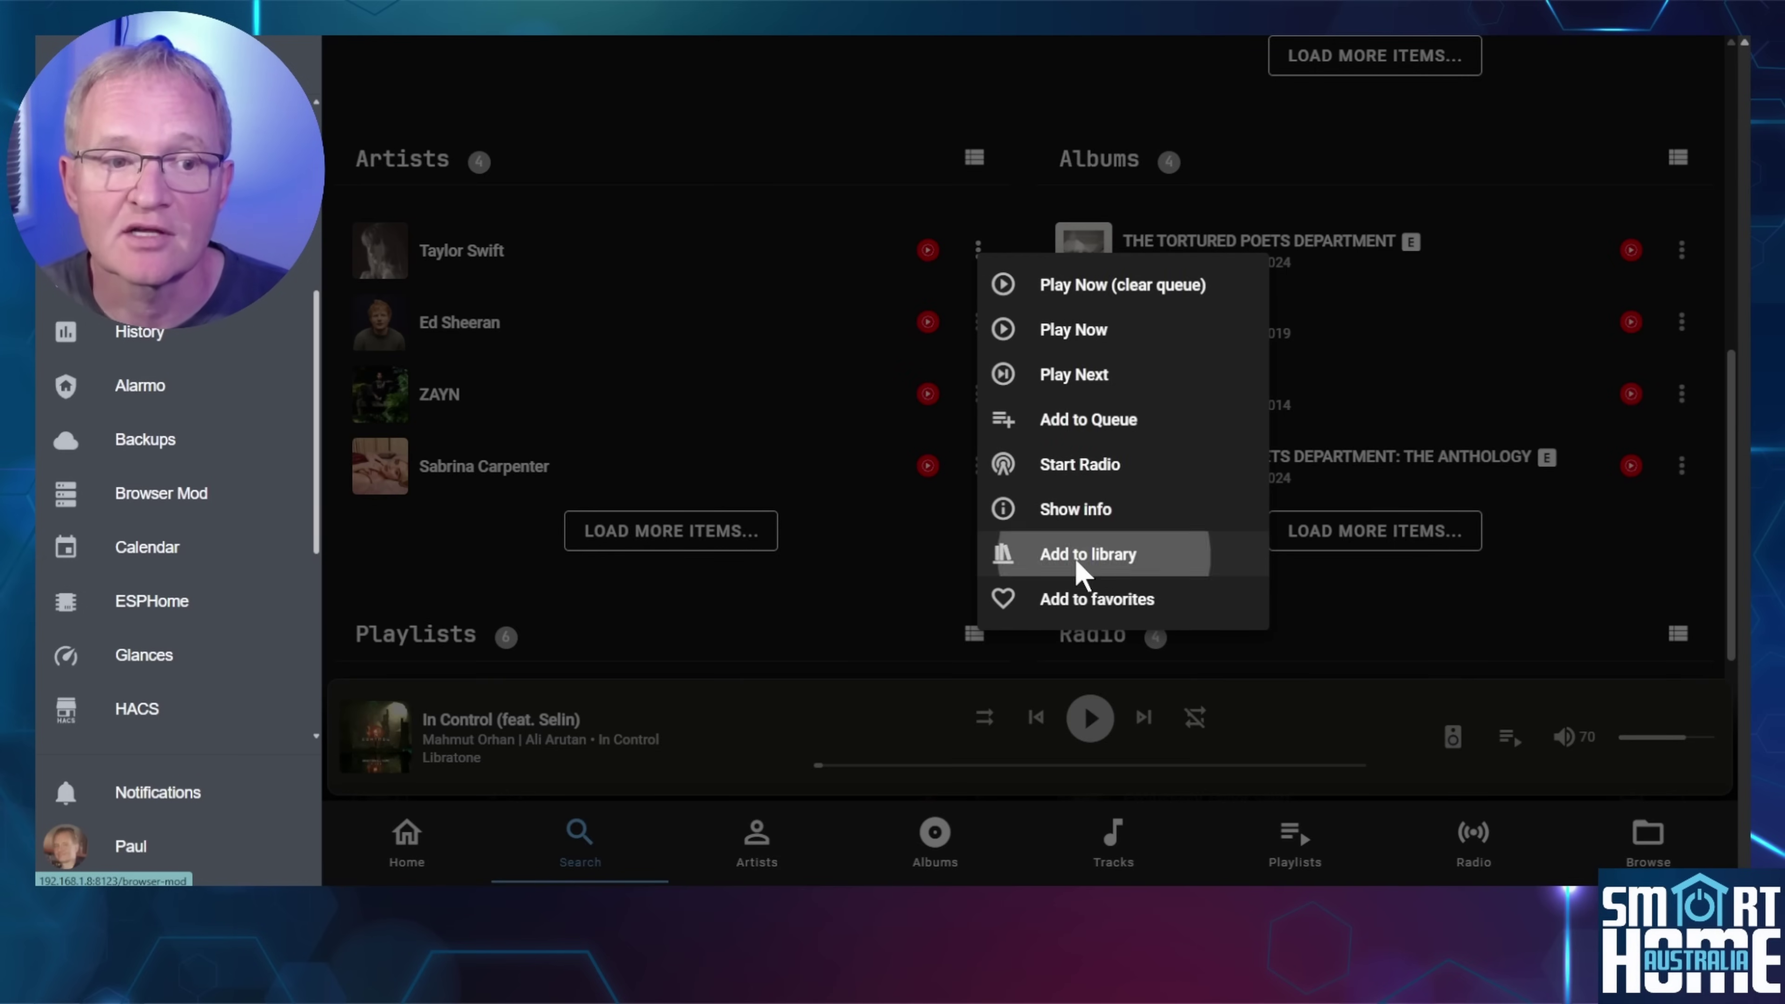
- Add the Taylor Swift Eras Setlist playlist and the Exclusively Taylor Swift radio station to the library
{"action": "left_click", "coordinate": [1683, 252]}
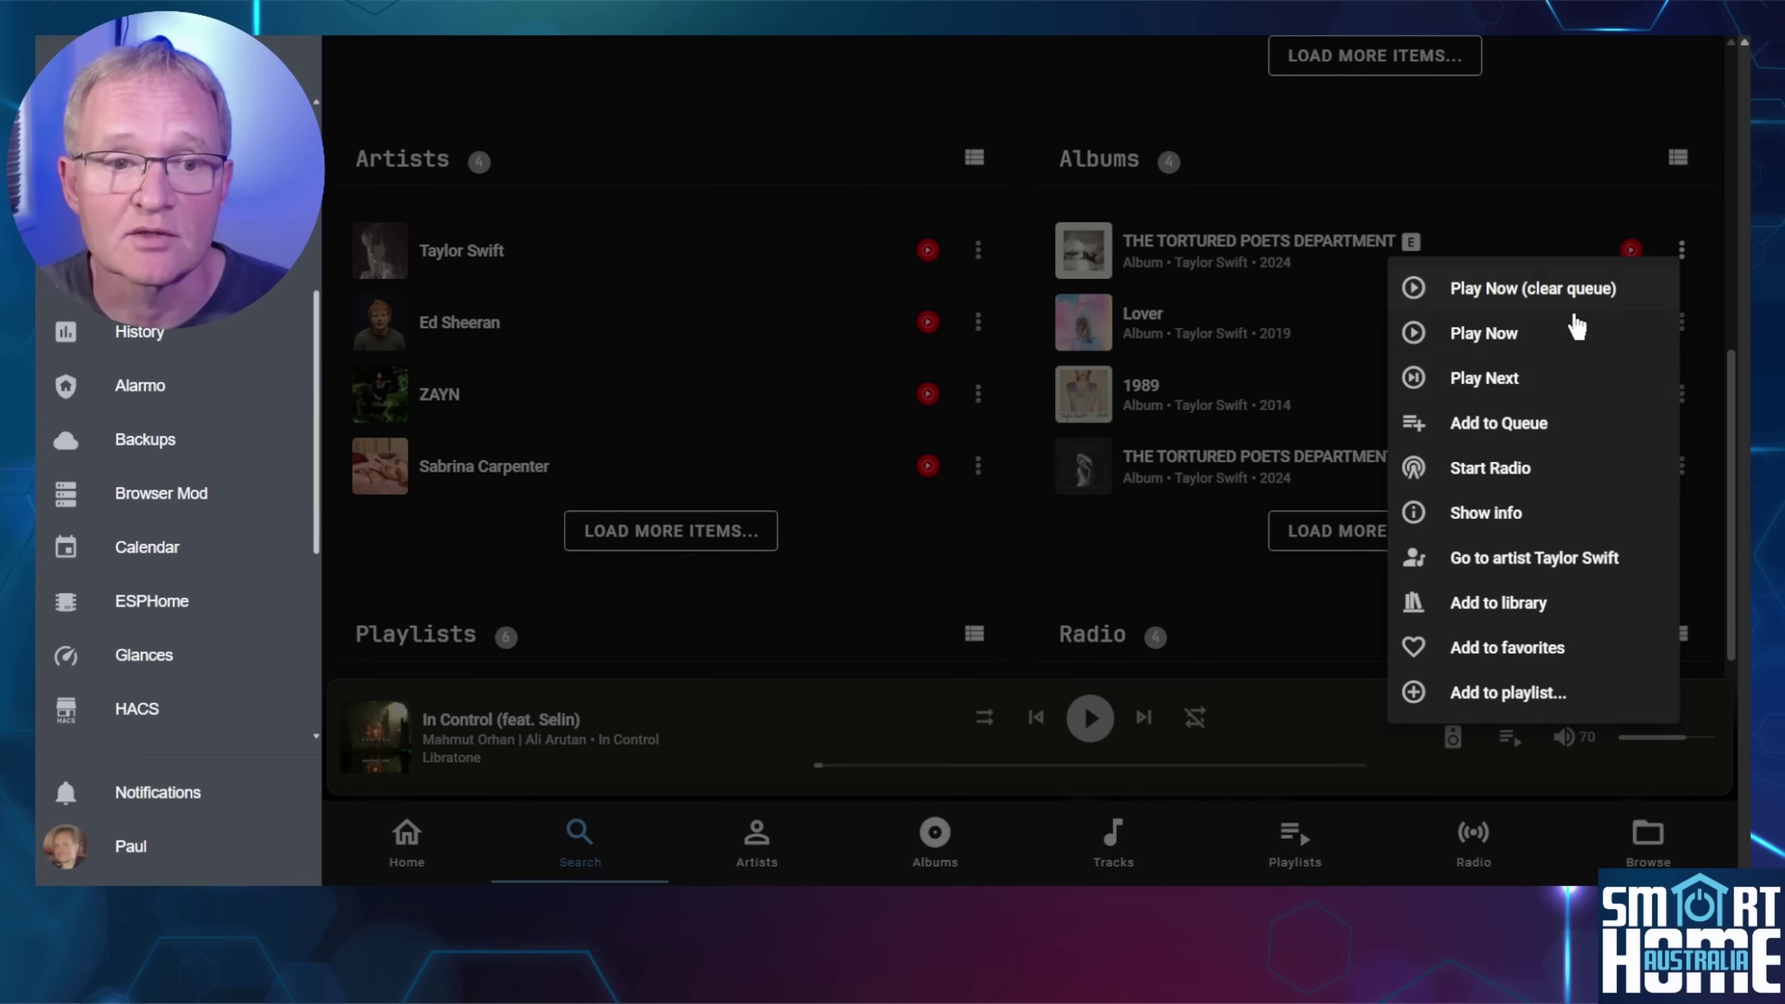
{"action": "left_click", "coordinate": [1521, 607]}
{"action": "scroll", "coordinate": [809, 587], "scroll_direction": "down", "scroll_amount": 7}
{"action": "left_click", "coordinate": [977, 196]}
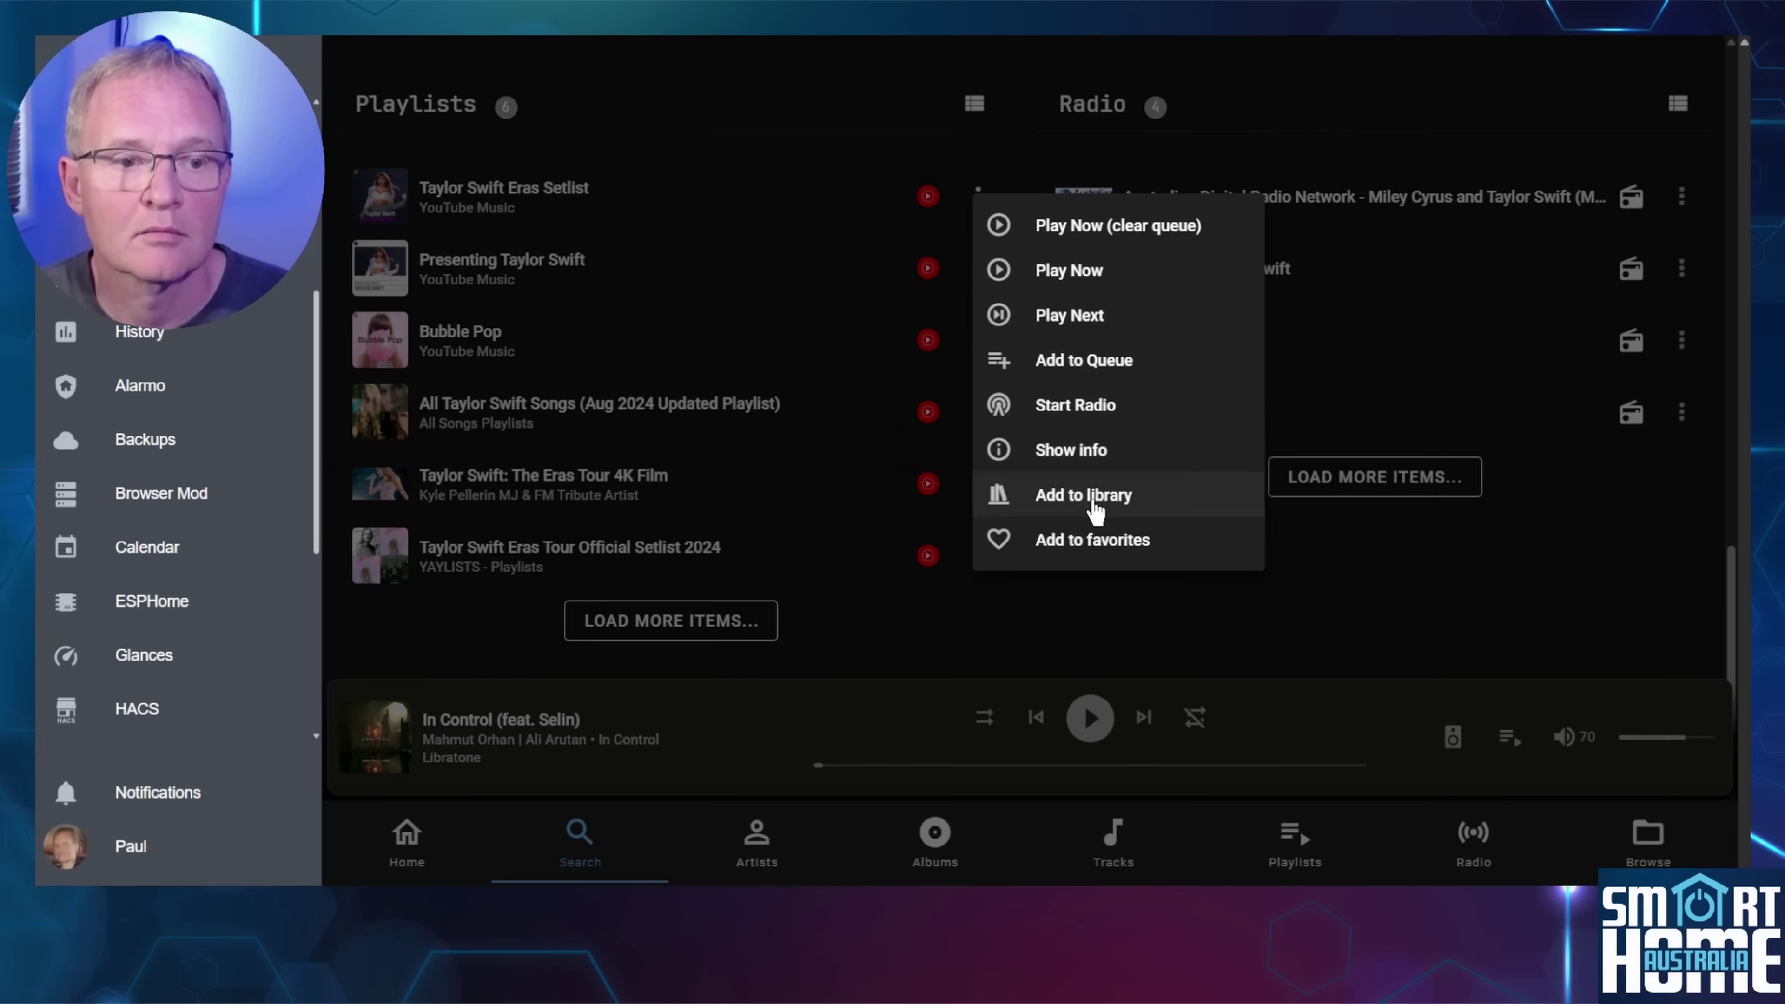
{"action": "left_click", "coordinate": [1101, 498]}
{"action": "left_click", "coordinate": [1682, 268]}
{"action": "left_click", "coordinate": [1562, 545]}
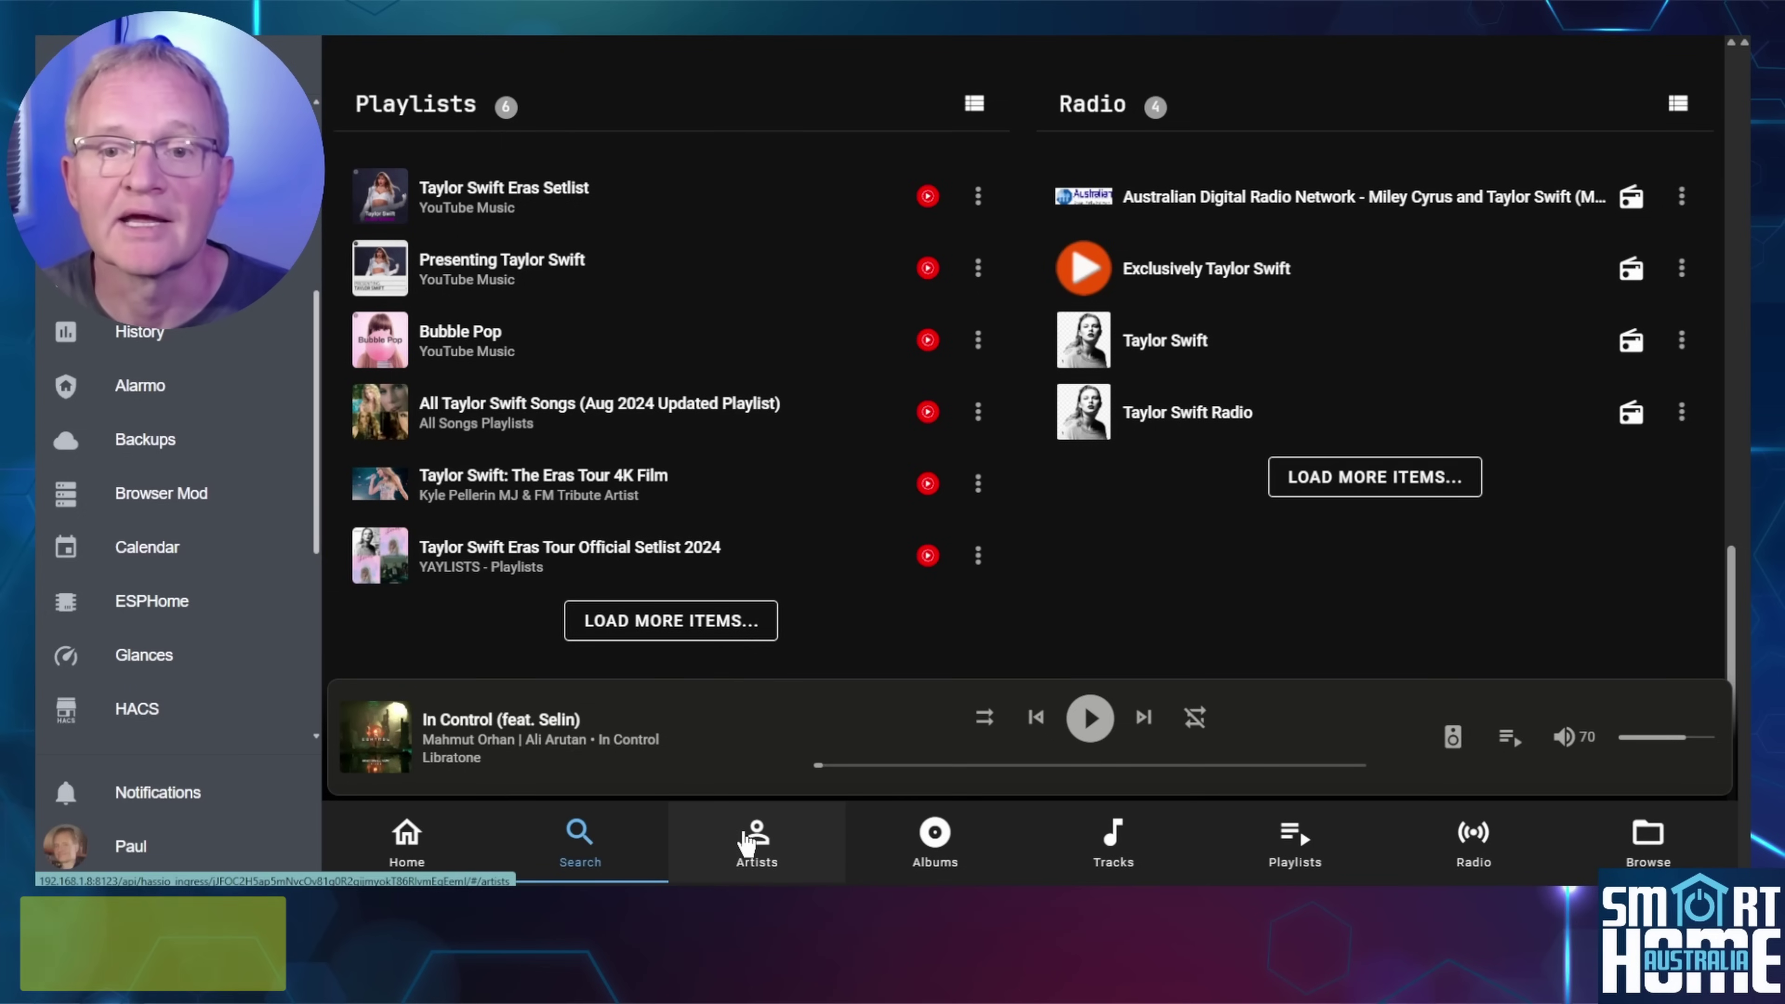
- Check the library's Artists and Playlists pages, then open the Radio page showing Exclusively Taylor Swift
{"action": "left_click", "coordinate": [747, 840]}
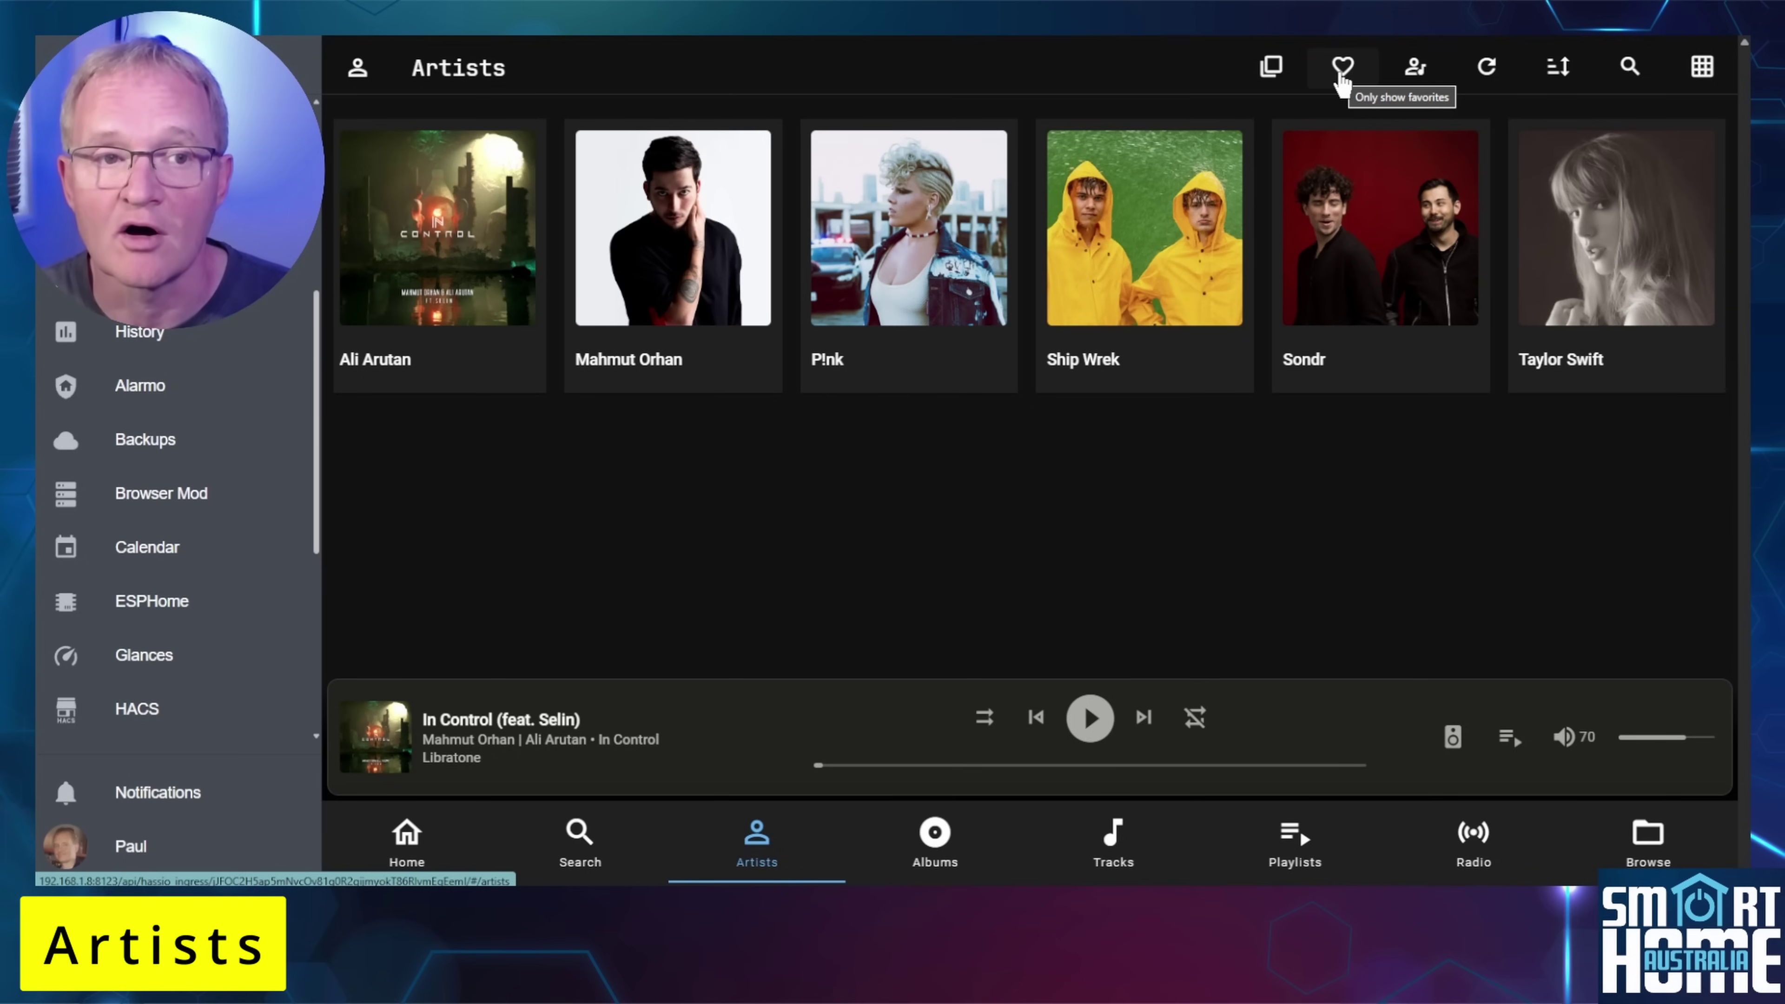
{"action": "left_click", "coordinate": [1287, 850]}
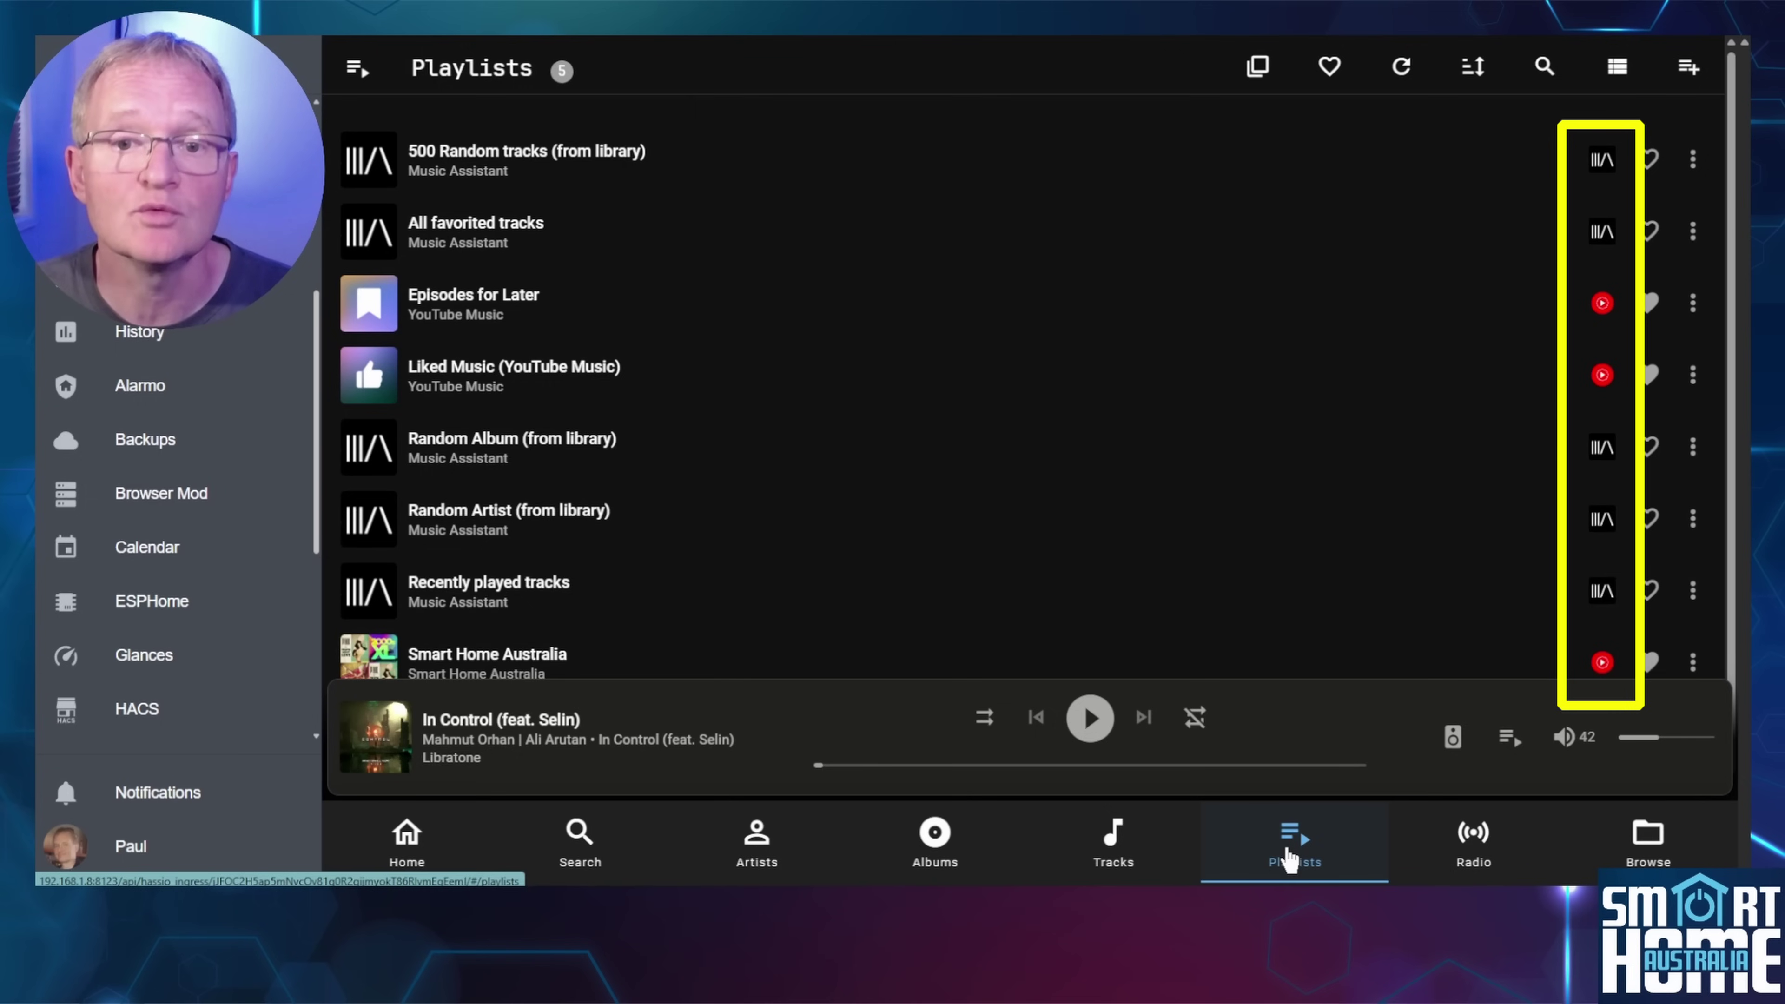
{"action": "left_click", "coordinate": [1472, 863]}
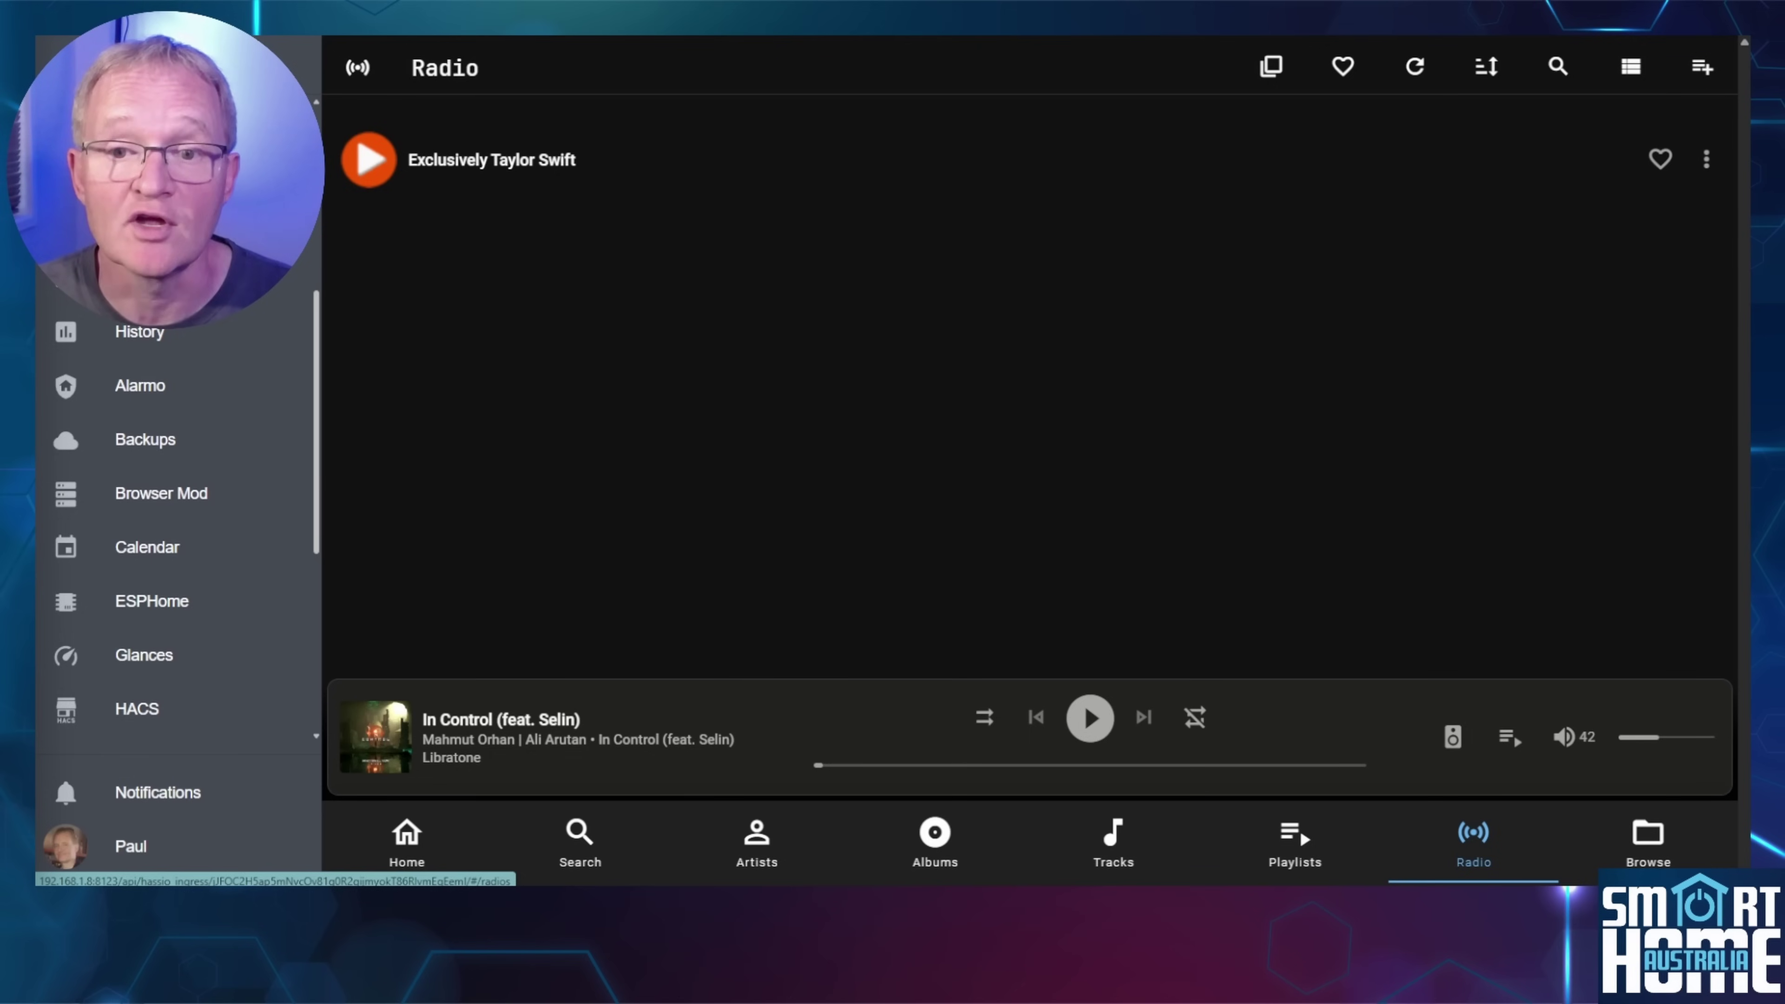
- Add a radio station from a URL by pasting the Triple J NSW stream URL
{"action": "left_click", "coordinate": [1705, 81]}
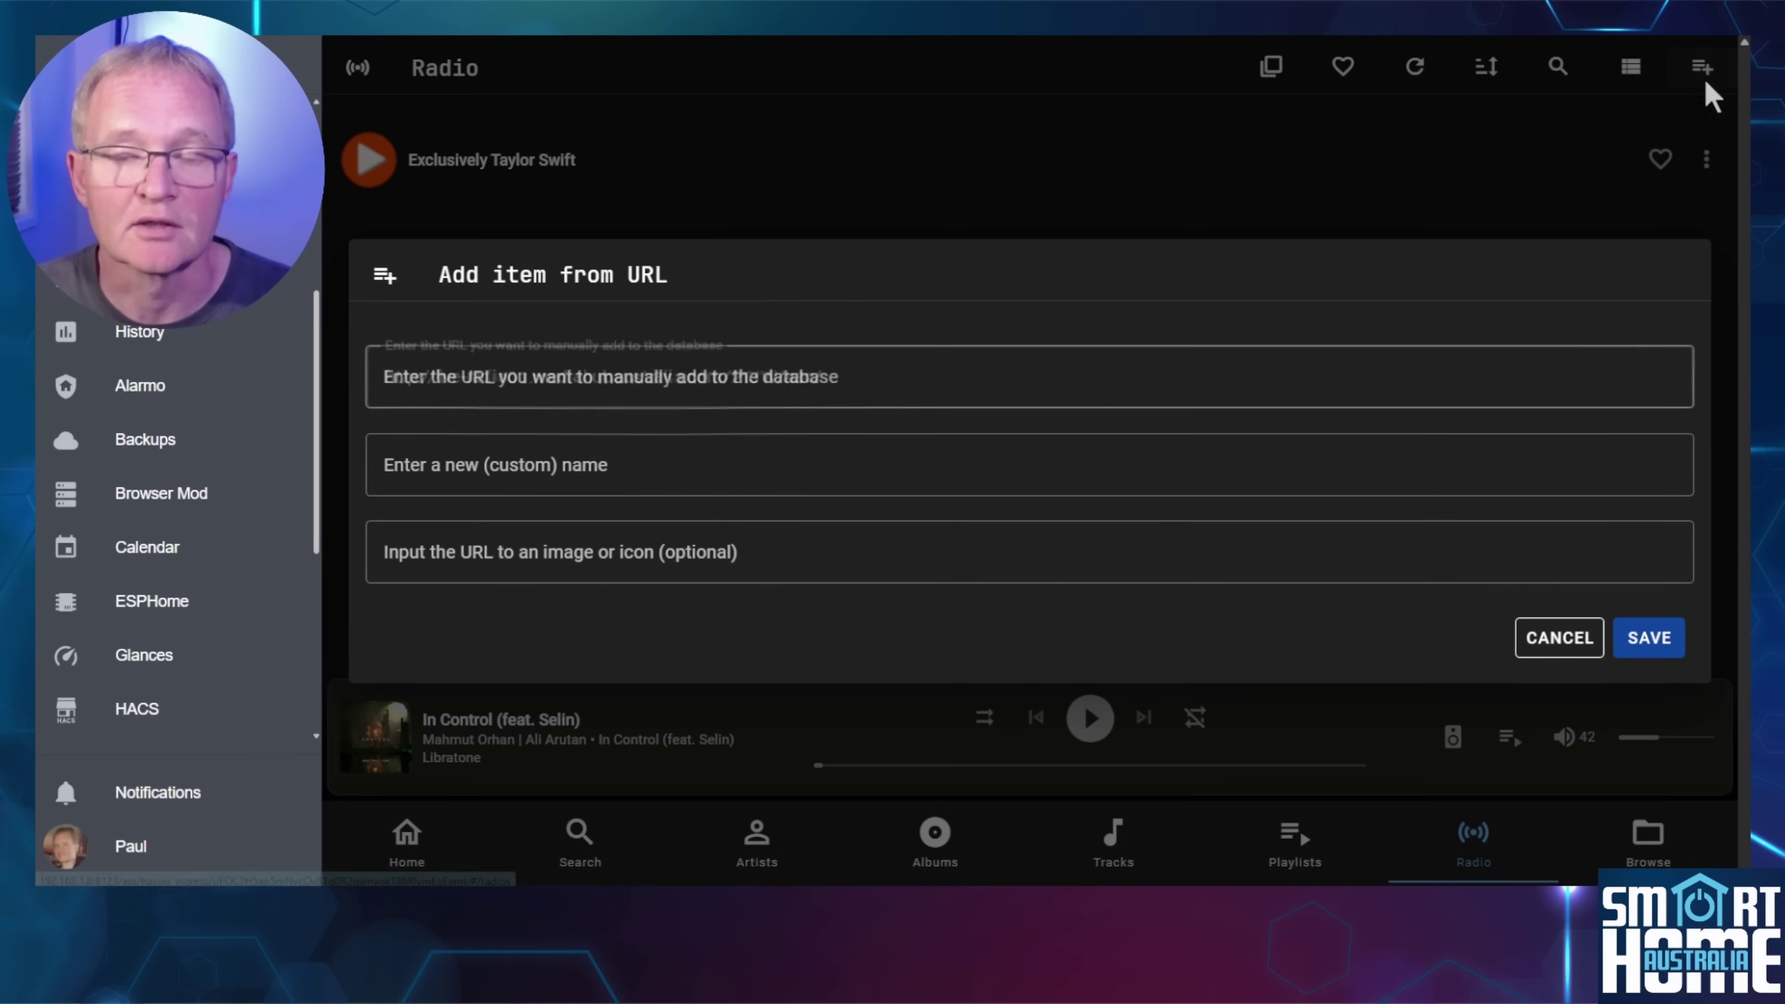
{"action": "type", "text": "http://live-radio01.mediahubaustralia.com/2TJW/aac/"}
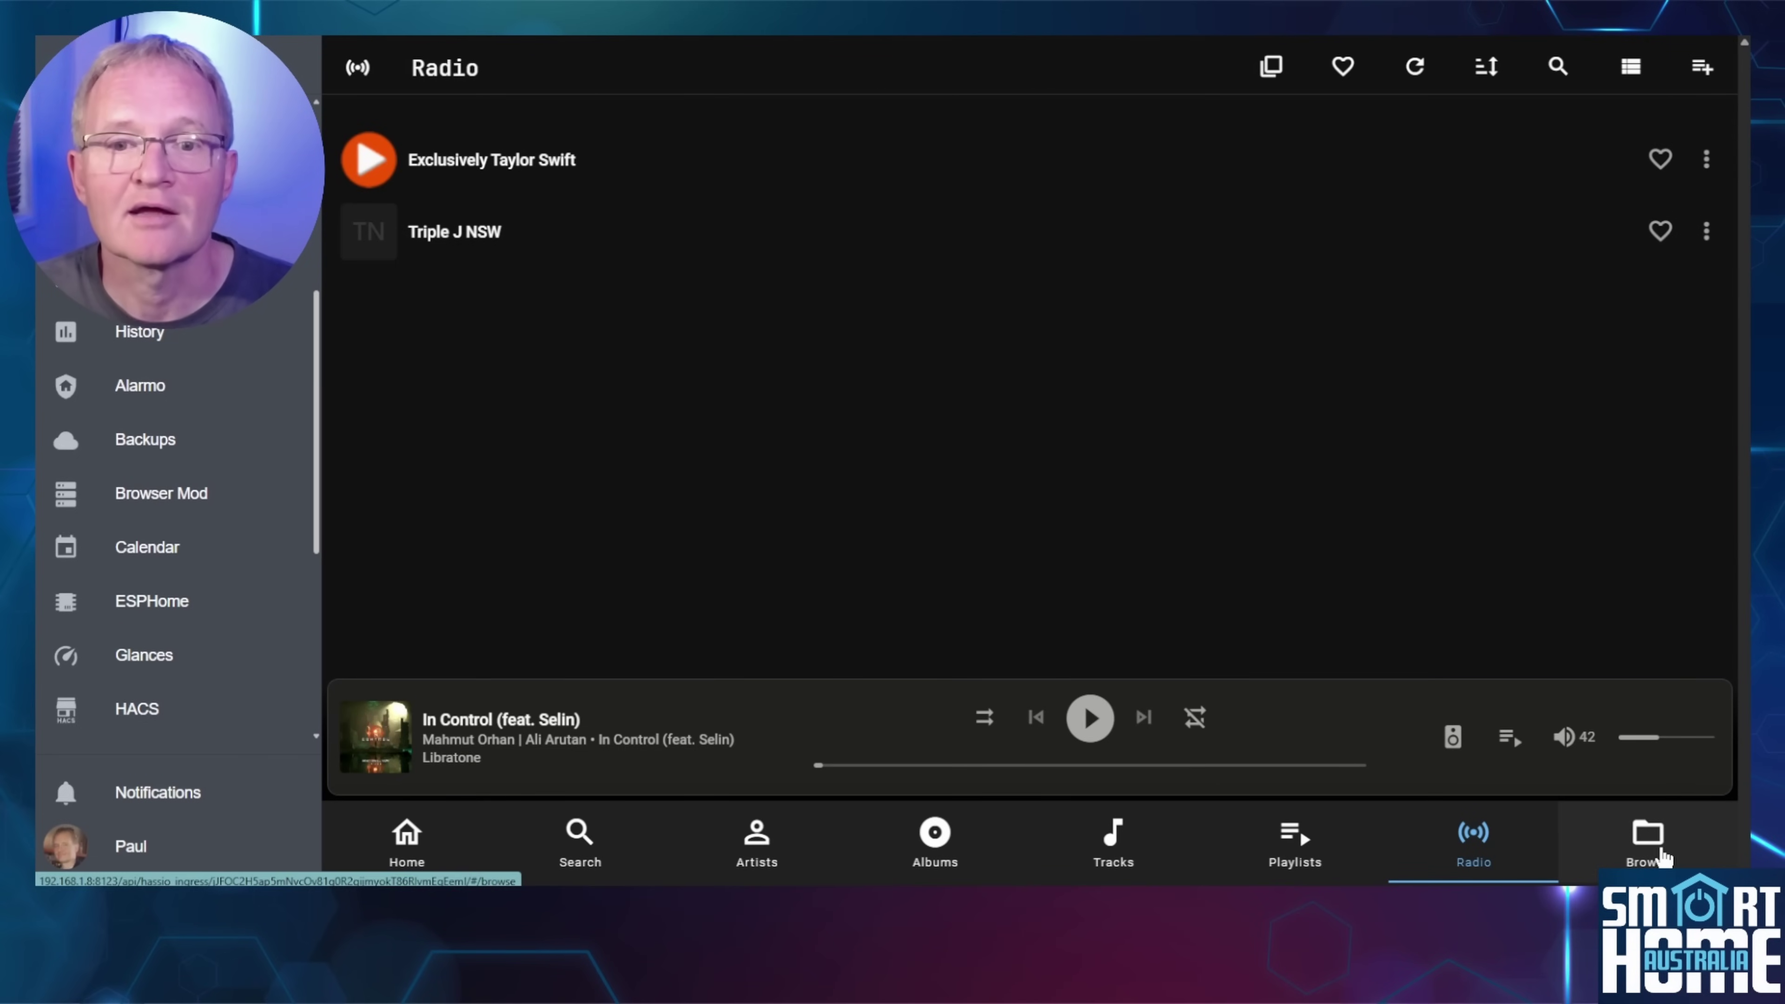
- Browse the connected music sources and open the RadioBrowser folder
{"action": "left_click", "coordinate": [1648, 844]}
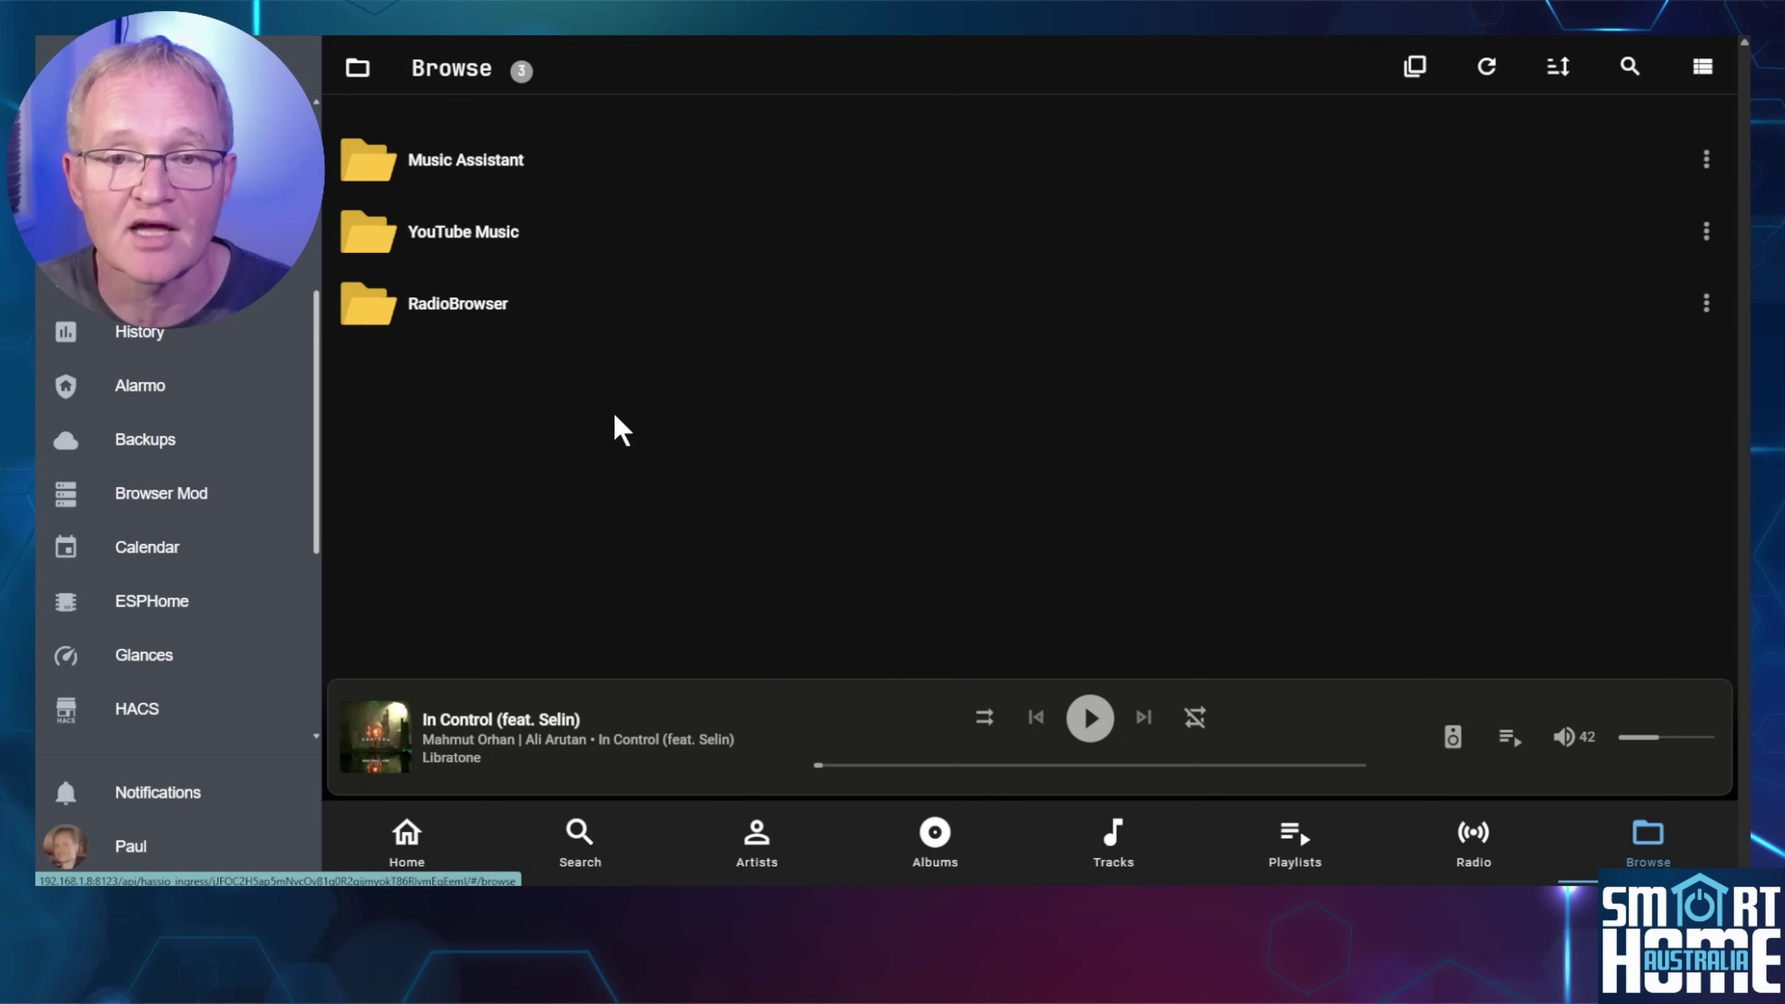
{"action": "left_click", "coordinate": [503, 325]}
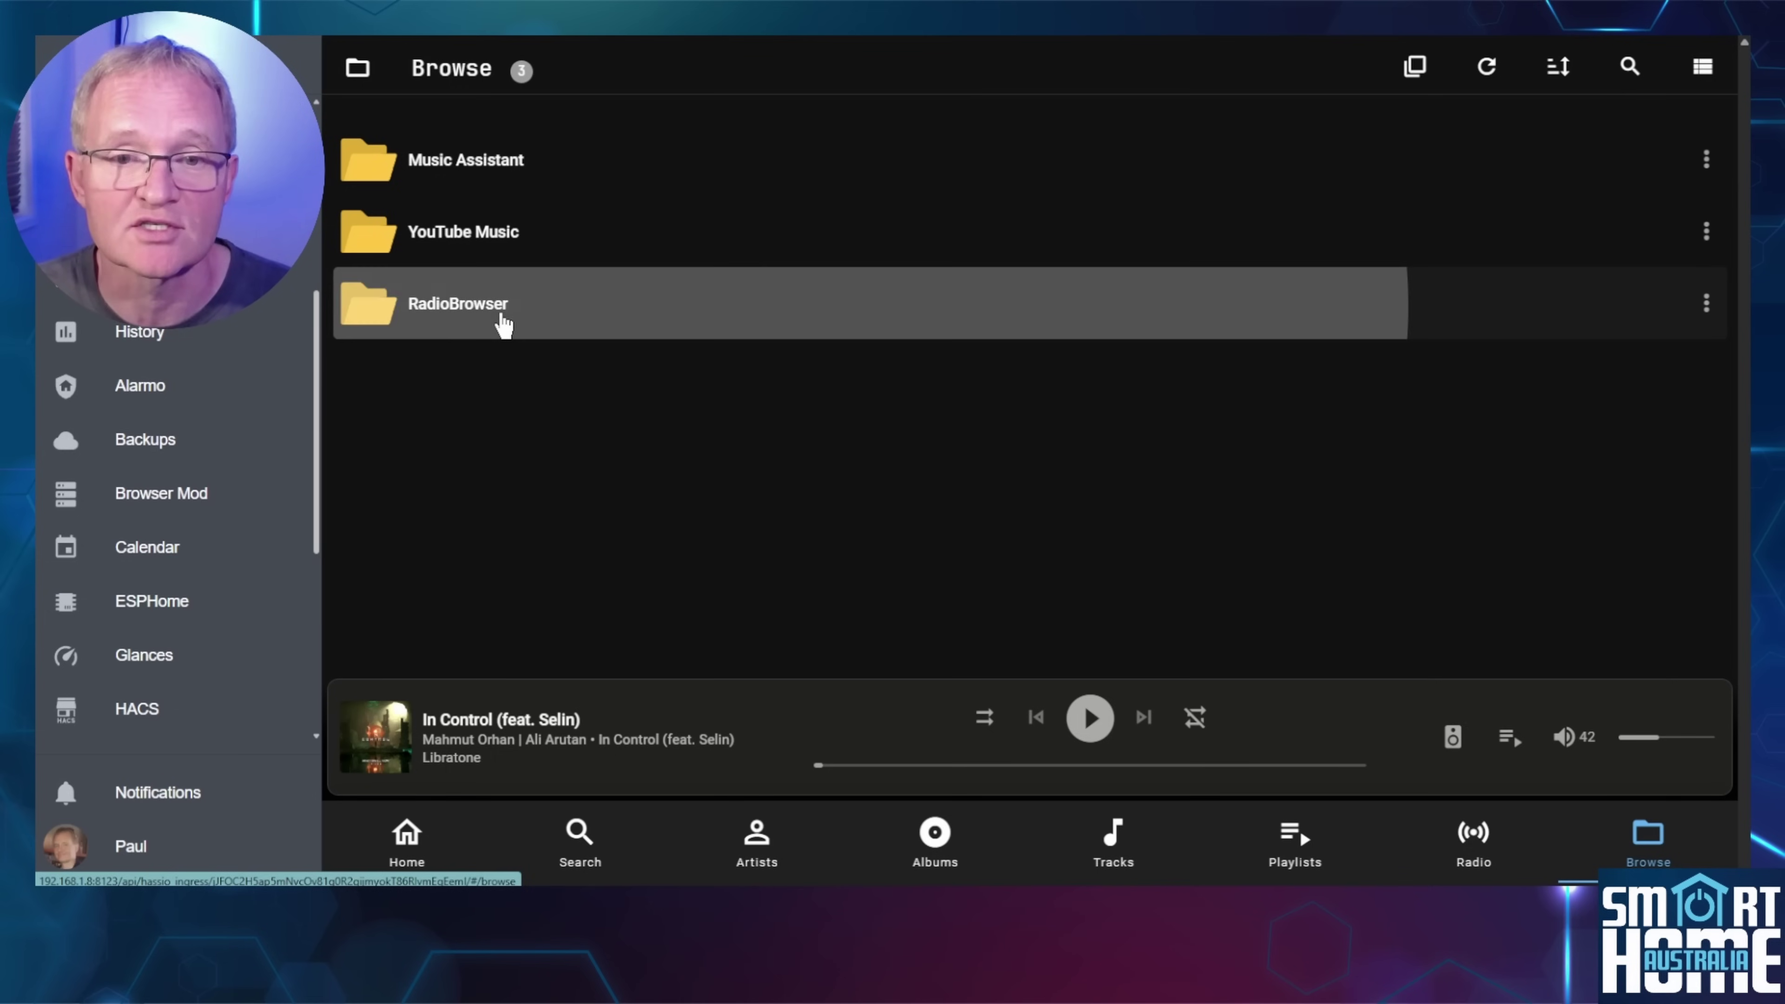